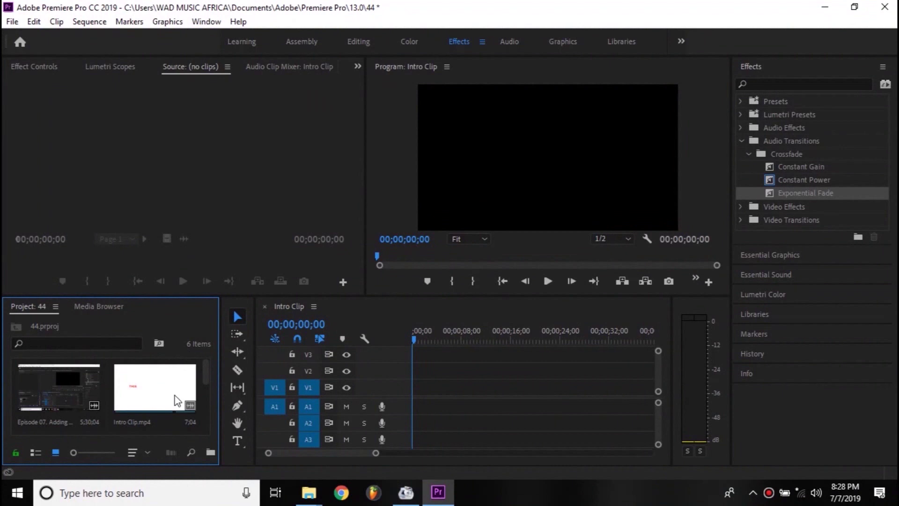
Step: Delete the Episode 07 video clip from the project's media items
scroll(164, 397, down, 4)
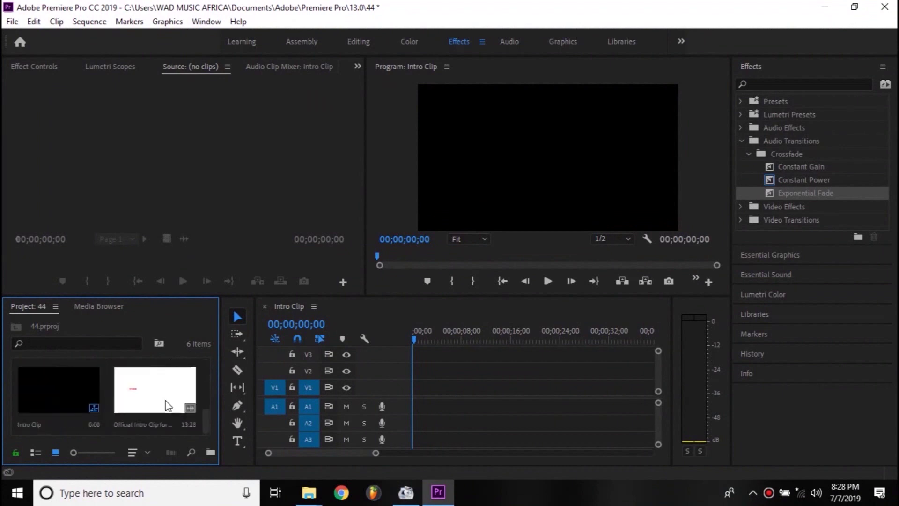
scroll(156, 400, up, 4)
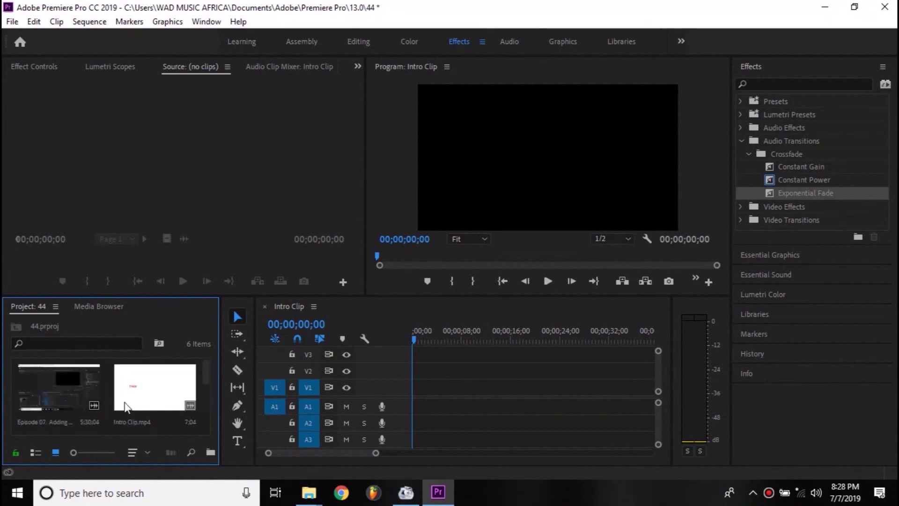
click(57, 398)
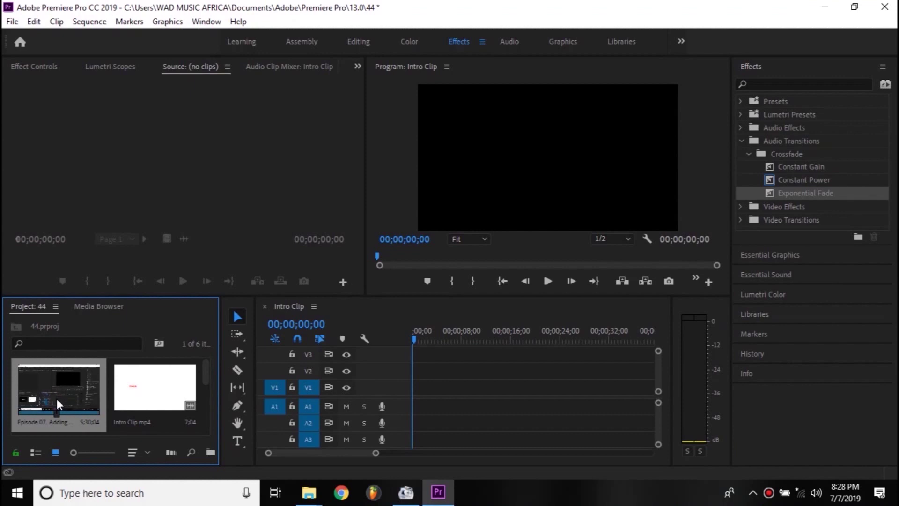
key(Delete)
Step: Start importing media into the project and browse to the Downloads folder
scroll(112, 396, down, 4)
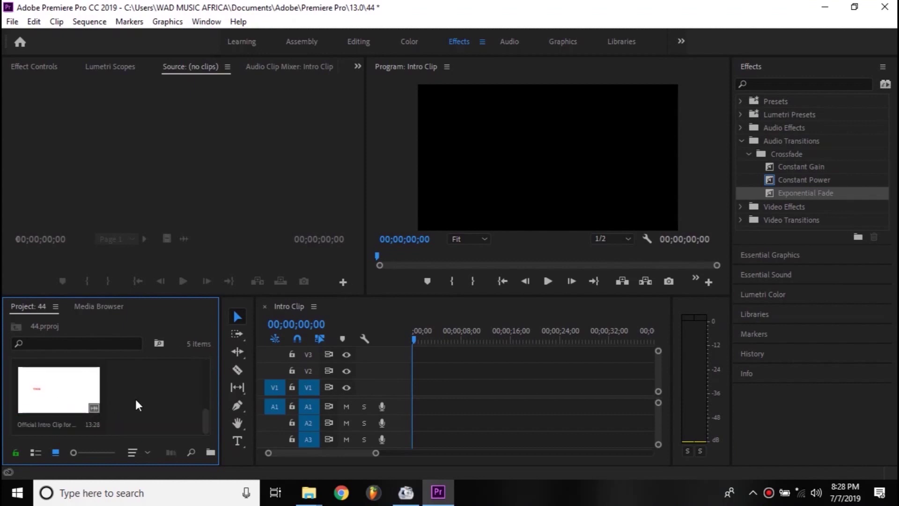
double_click(135, 398)
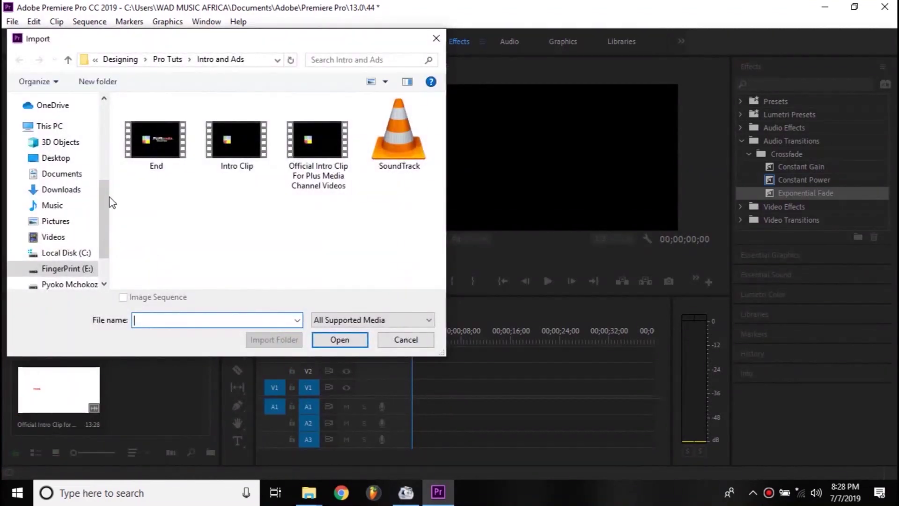
scroll(102, 189, up, 2)
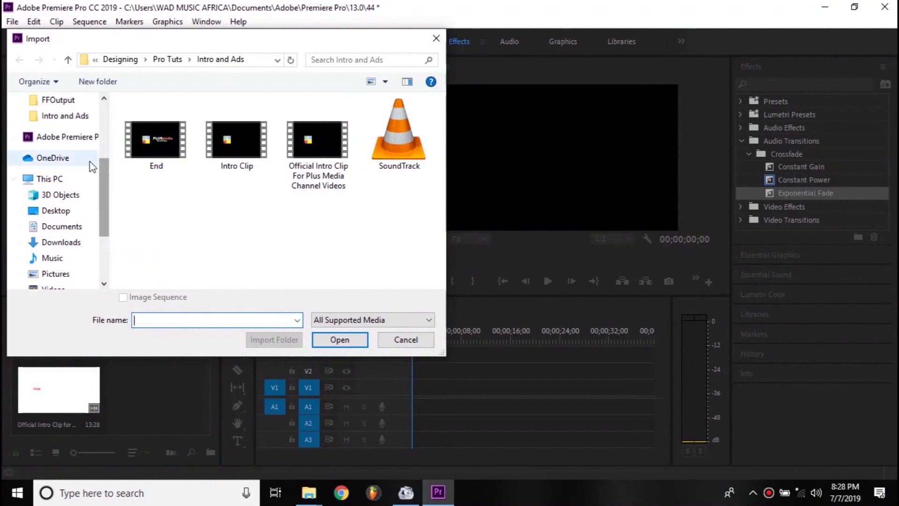
drag(102, 179, 94, 128)
click(61, 143)
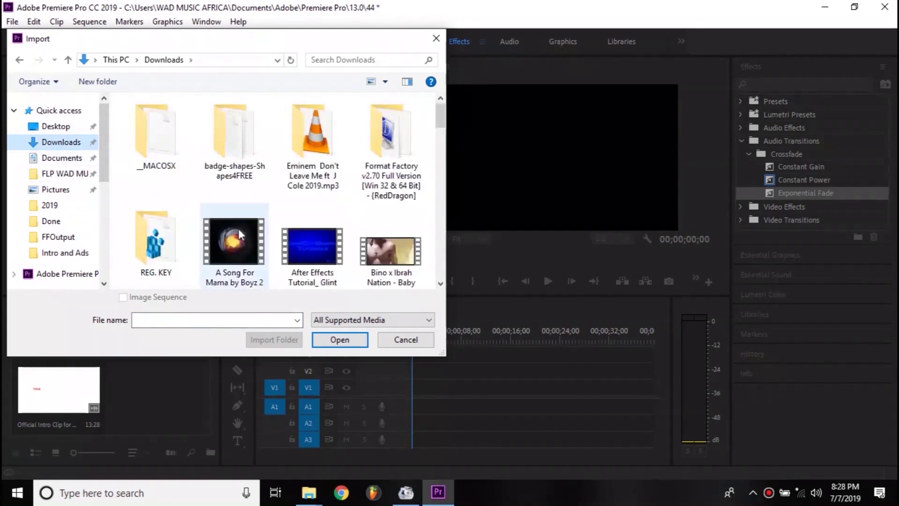
Step: Import the Runway Model Walking & Posing Tutorials video from Downloads into the project
scroll(304, 220, down, 1)
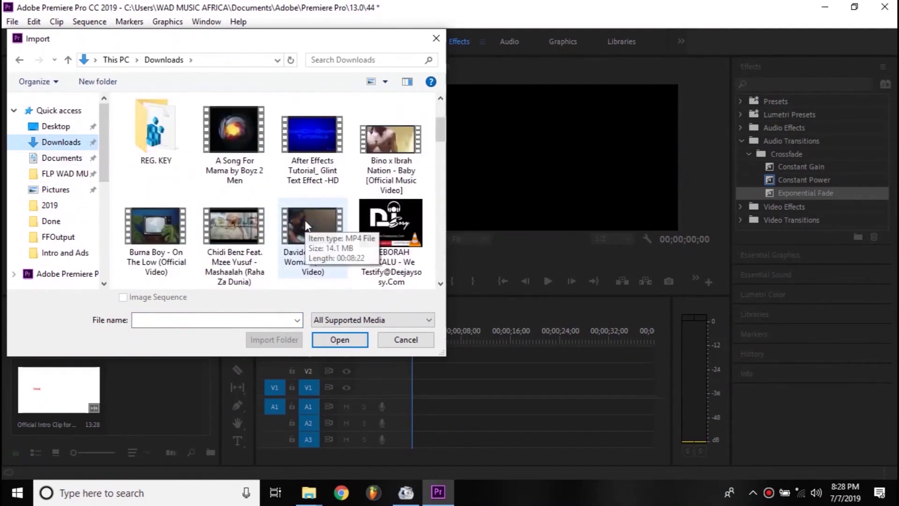
scroll(305, 221, down, 1)
scroll(305, 225, down, 1)
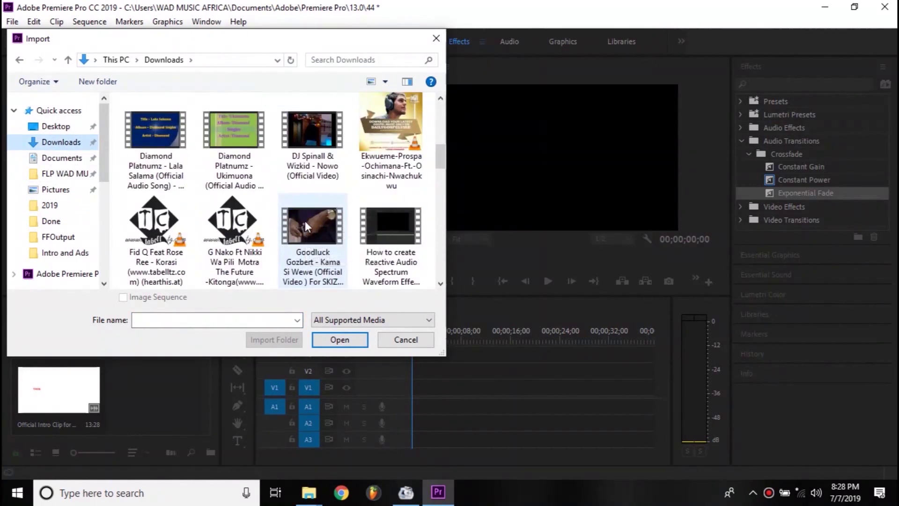
scroll(304, 226, down, 2)
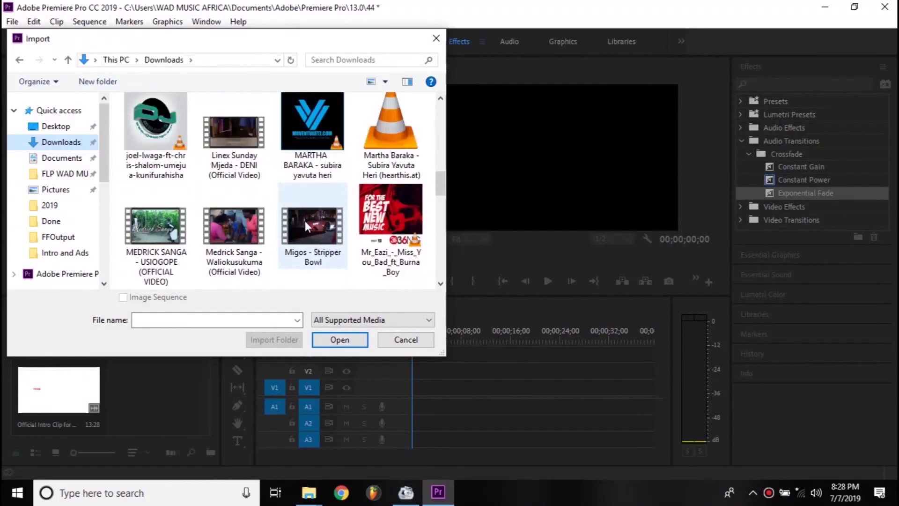
scroll(300, 223, down, 1)
scroll(300, 224, down, 1)
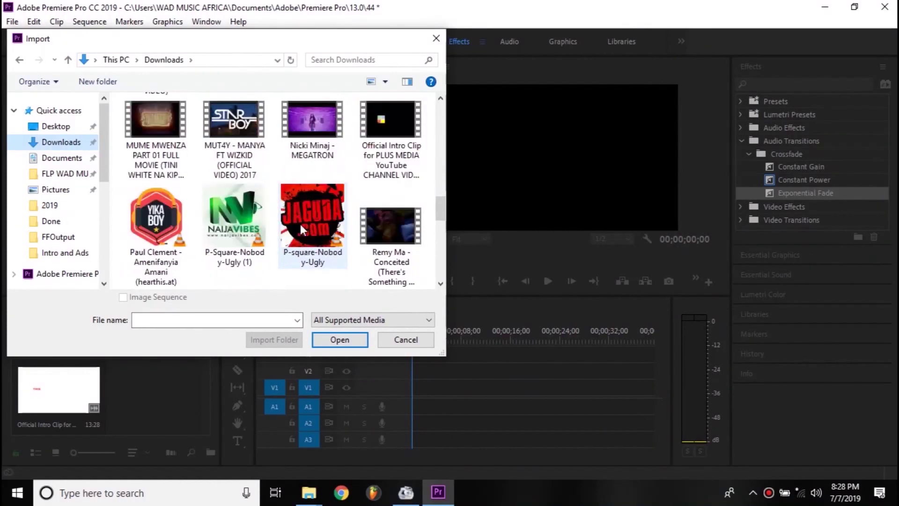
scroll(299, 223, down, 1)
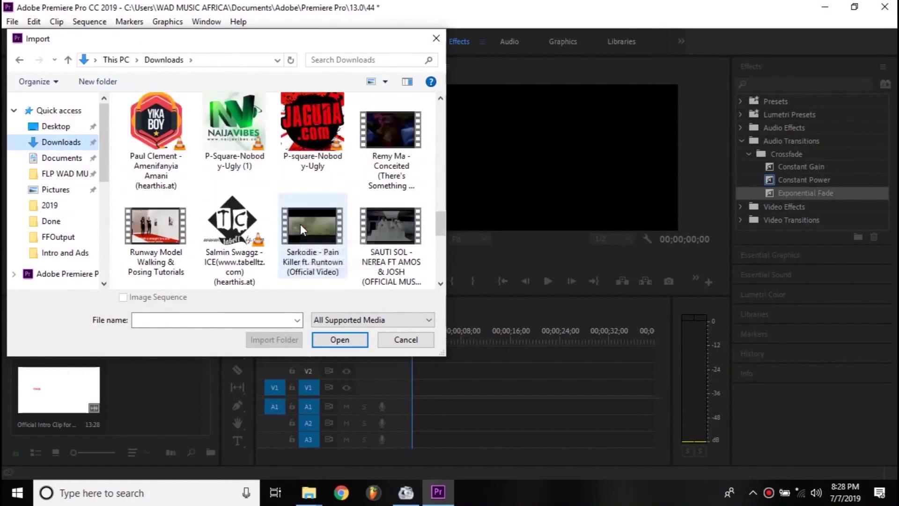
click(156, 235)
click(336, 339)
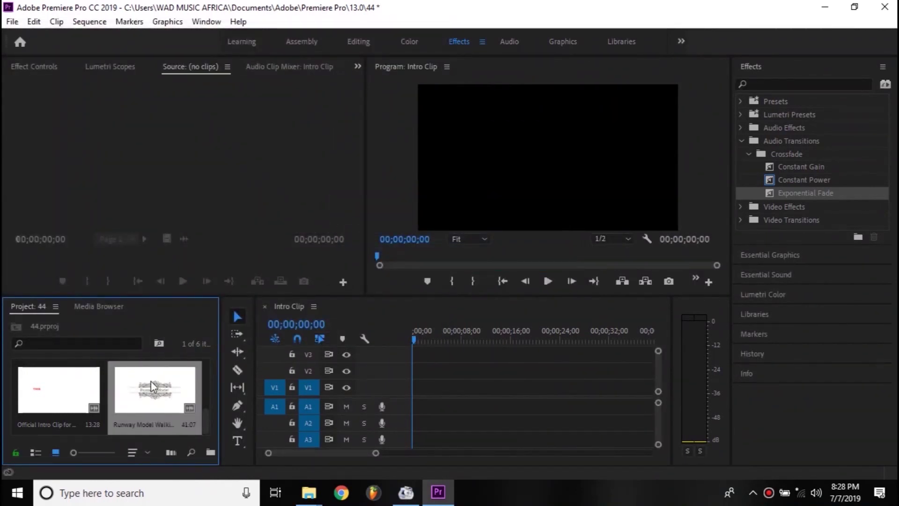
Step: Place only the video of the Runway Model clip at the start of track V1, changing the sequence settings to match the clip
double_click(151, 386)
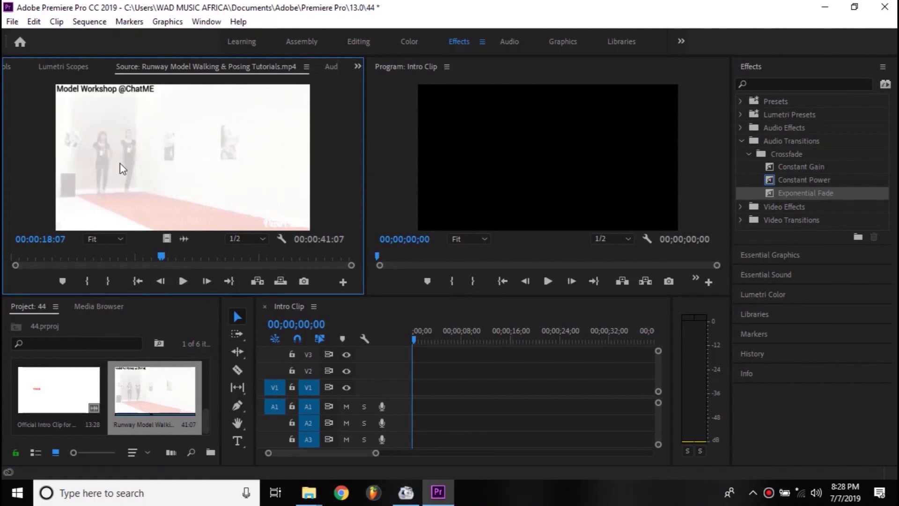
drag(166, 239, 403, 386)
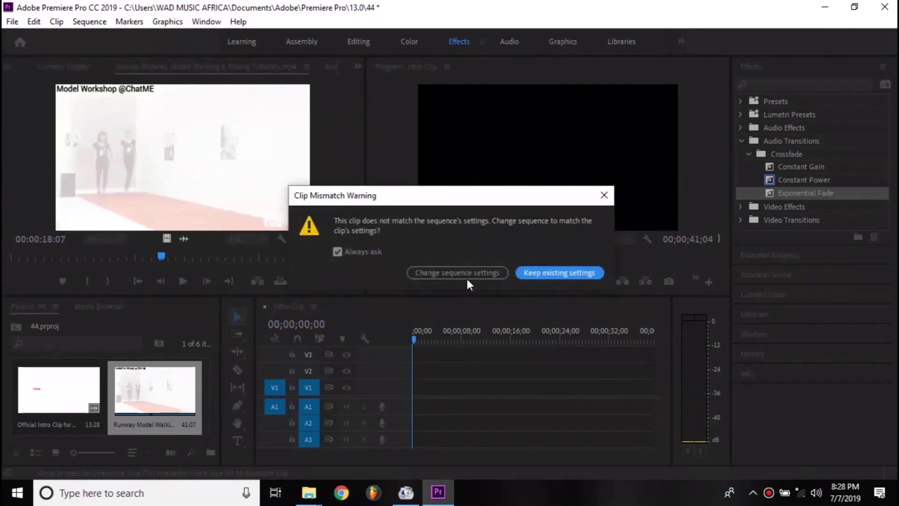
click(451, 273)
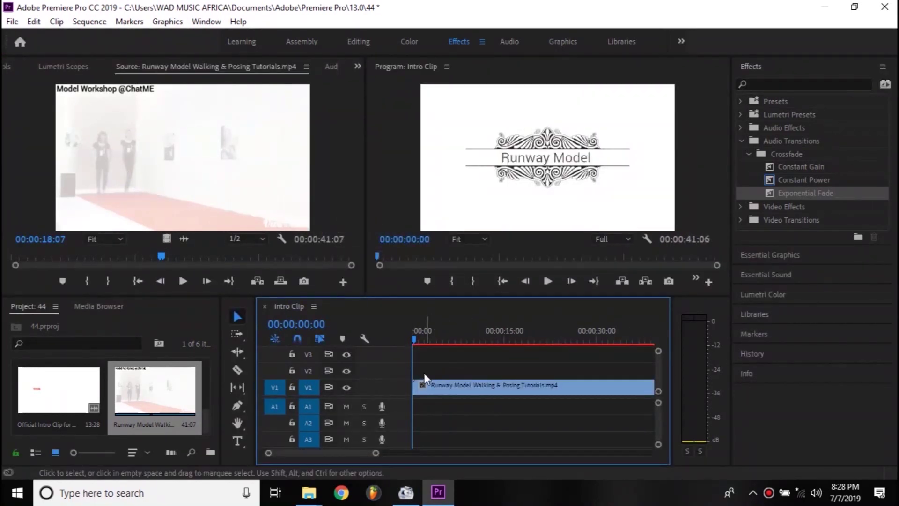
Step: Add the text "MODELS" over the two walking women at 00:00:07:12 with the Type tool
click(458, 333)
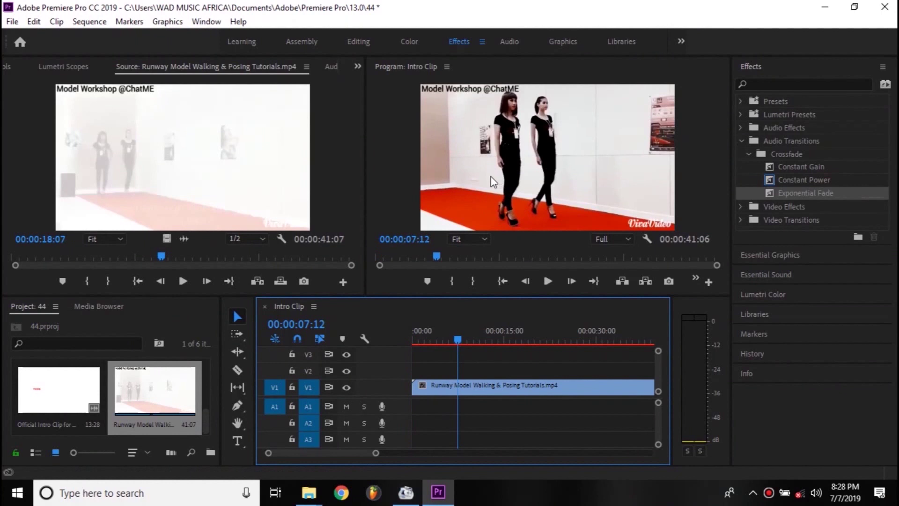
click(237, 440)
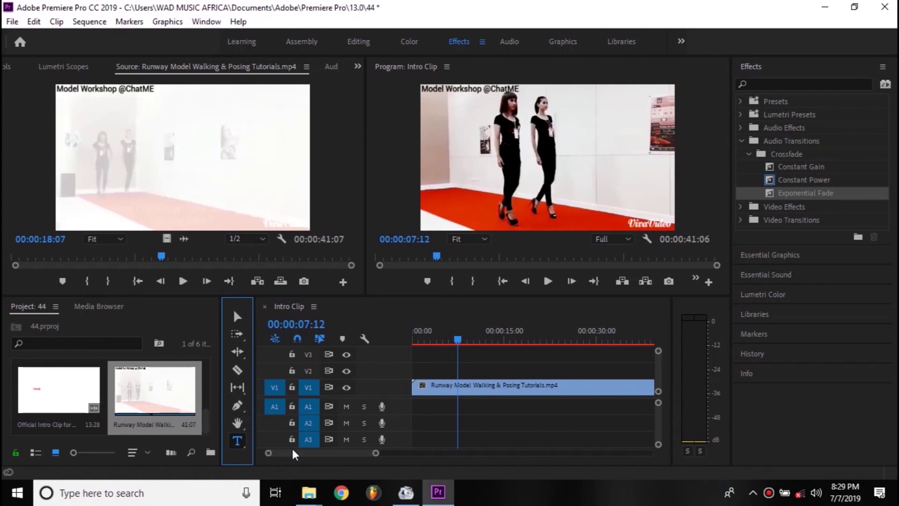
click(495, 155)
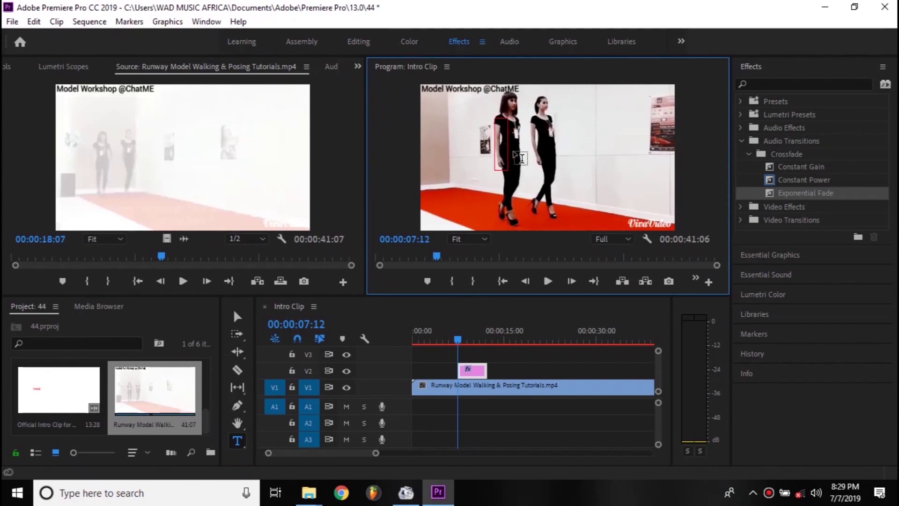
text(M)
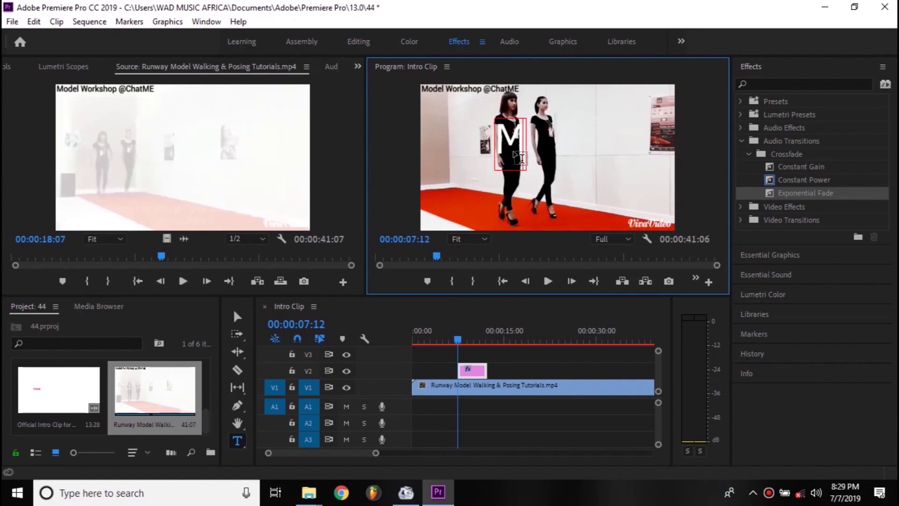
text(ODELS)
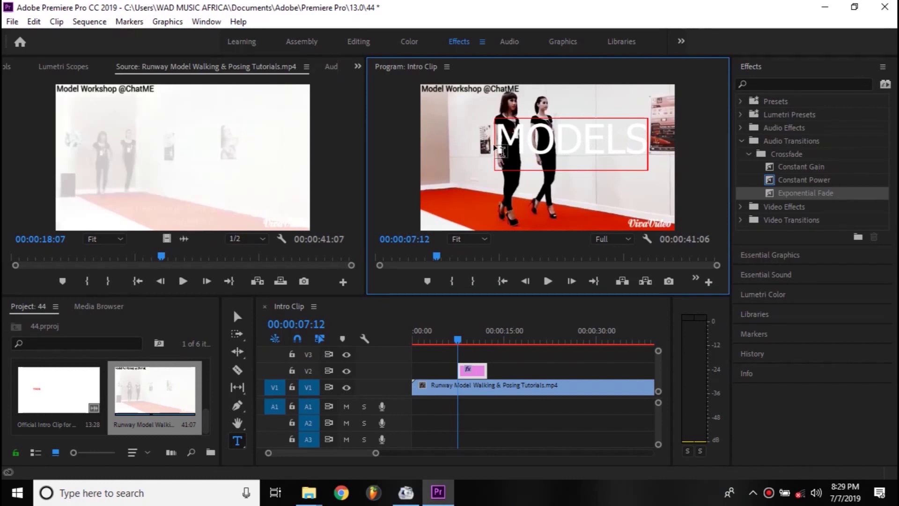
Step: Show the Effect Controls of the text graphic on V2 and select the whole word MODELS
drag(497, 137, 639, 149)
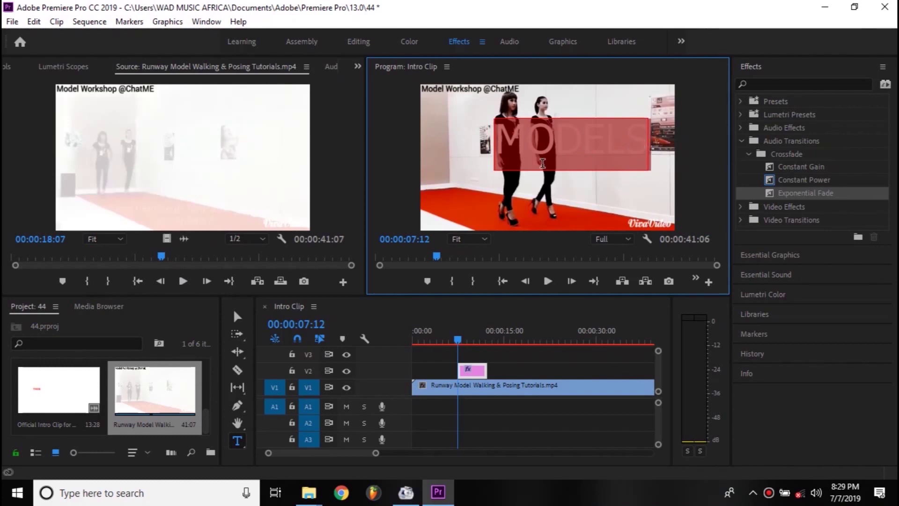
click(358, 67)
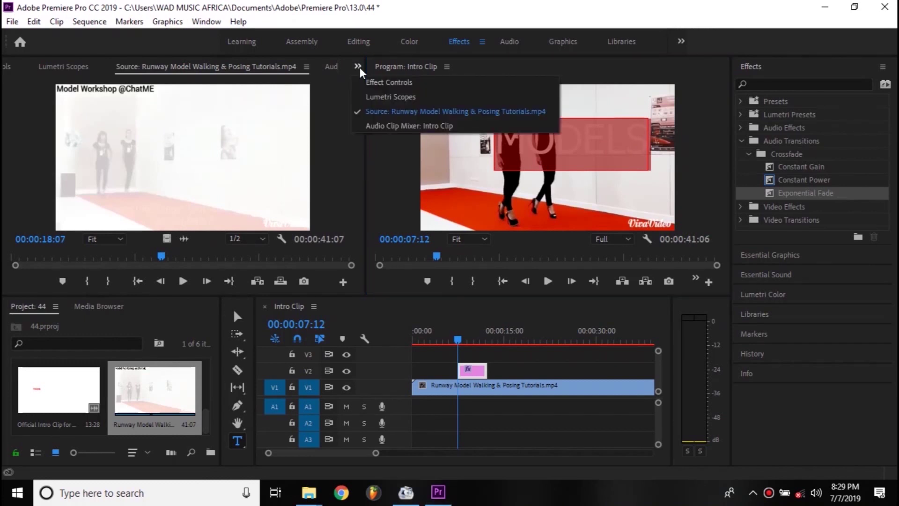
click(386, 86)
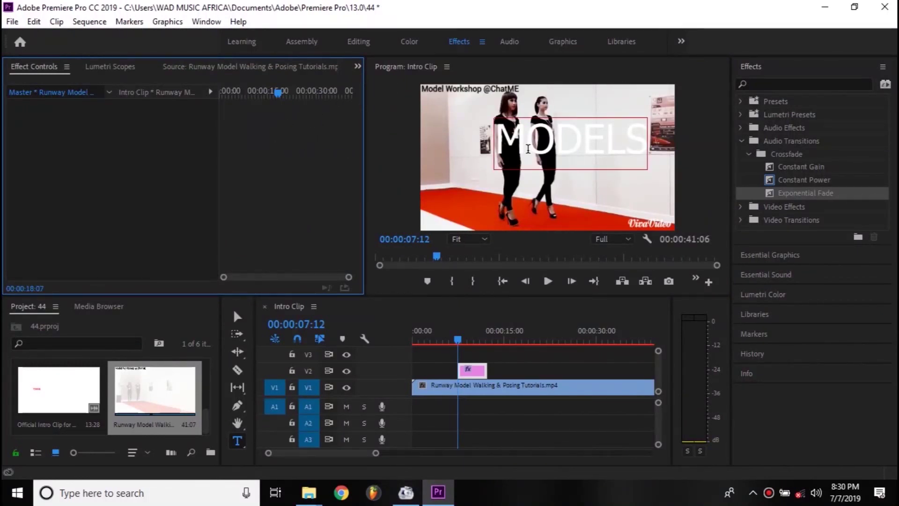
click(539, 149)
drag(539, 149, 634, 148)
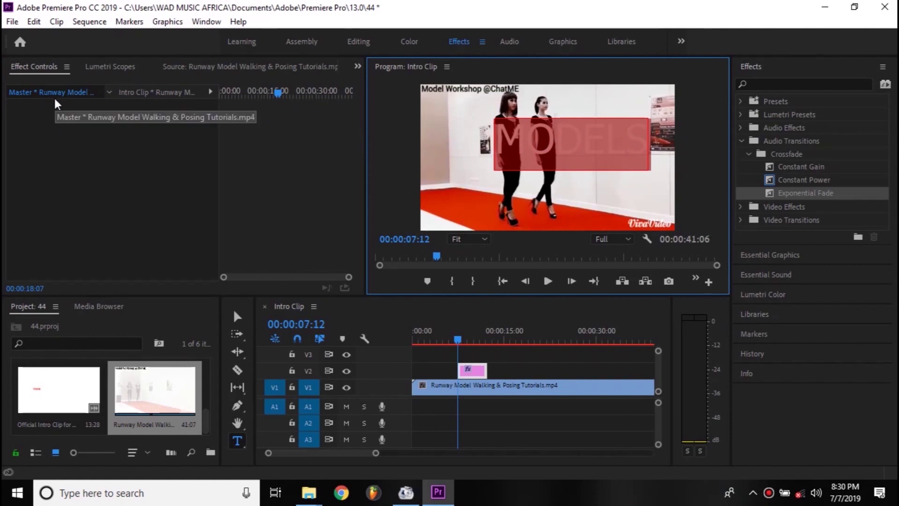
click(478, 374)
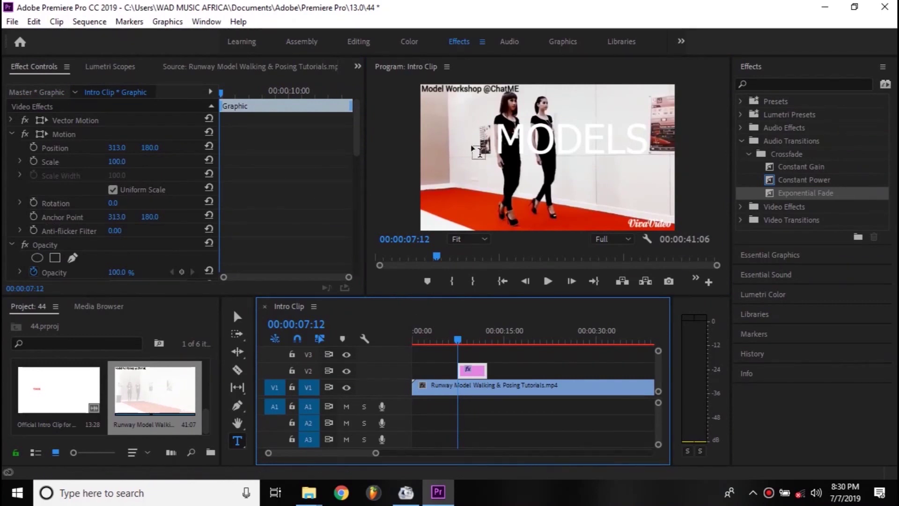
drag(496, 139, 645, 147)
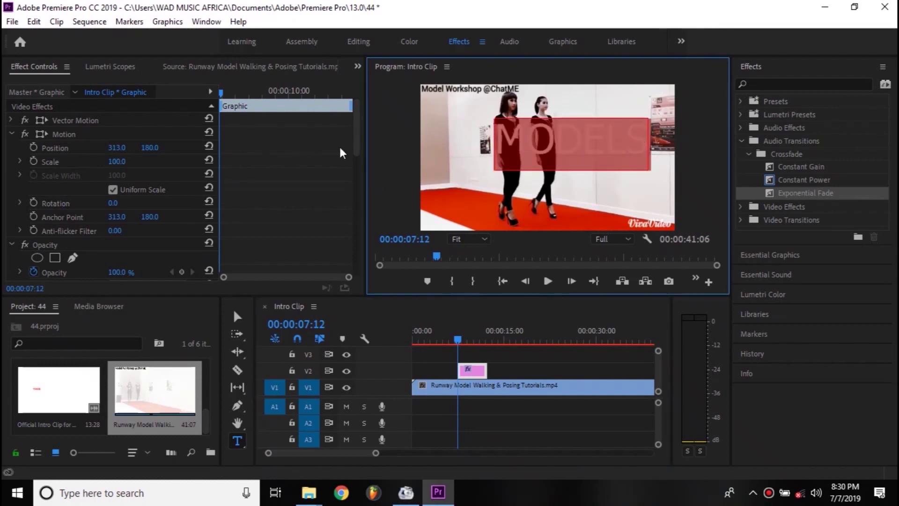
Step: Set the font of the MODELS text to Showcard Gothic
drag(355, 139, 360, 176)
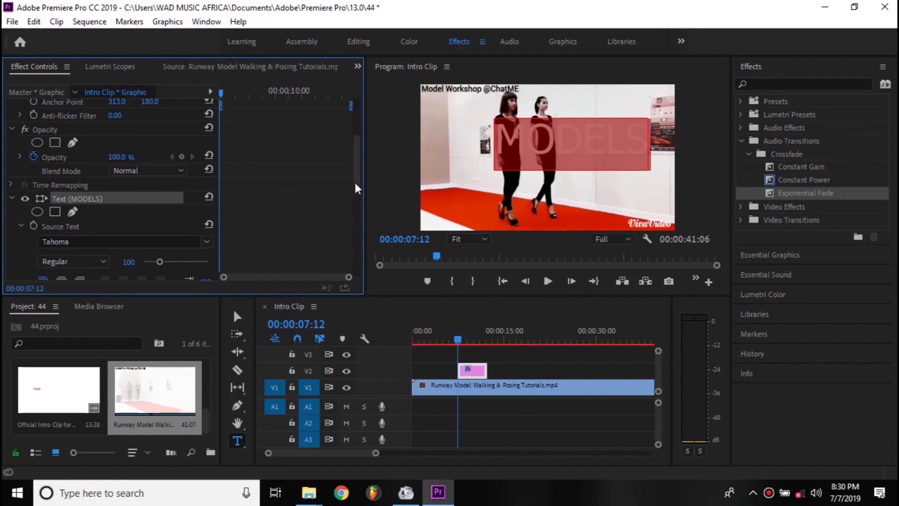
drag(357, 180, 359, 207)
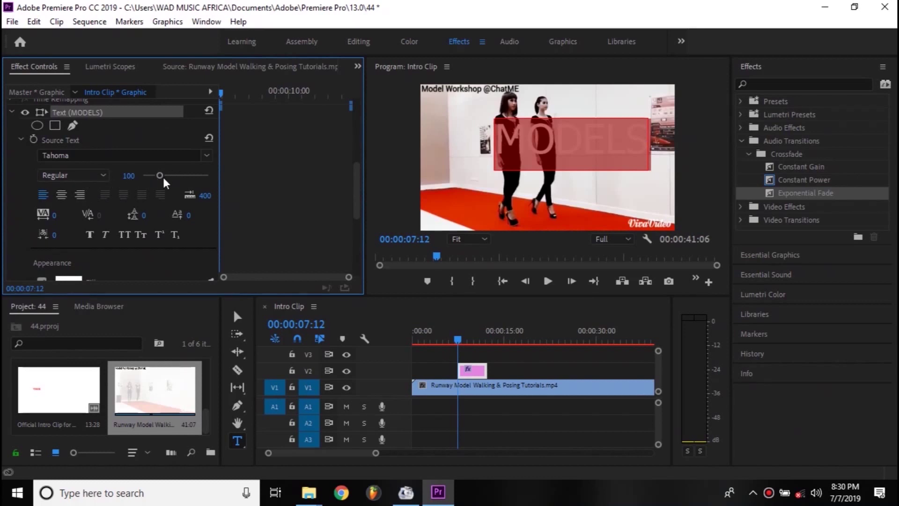
mouse_move(159, 176)
mouse_down()
mouse_move(181, 176)
mouse_move(158, 176)
mouse_up()
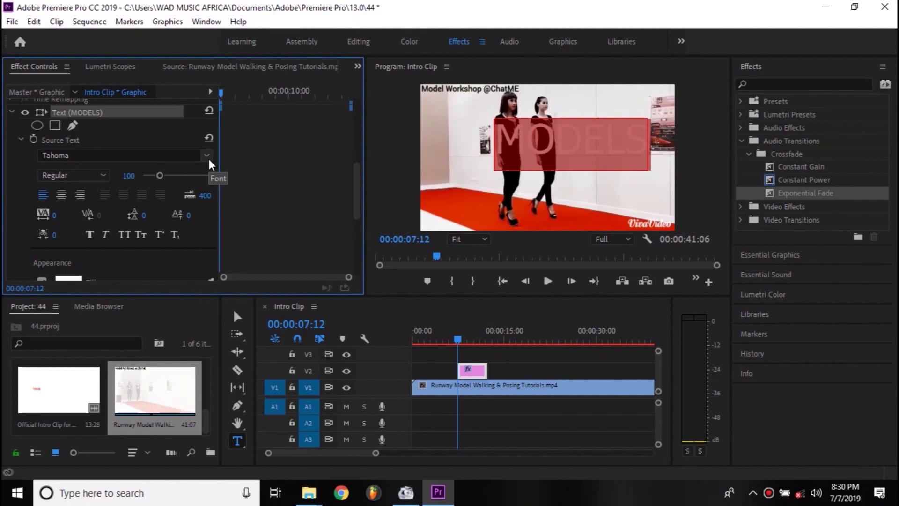
click(157, 159)
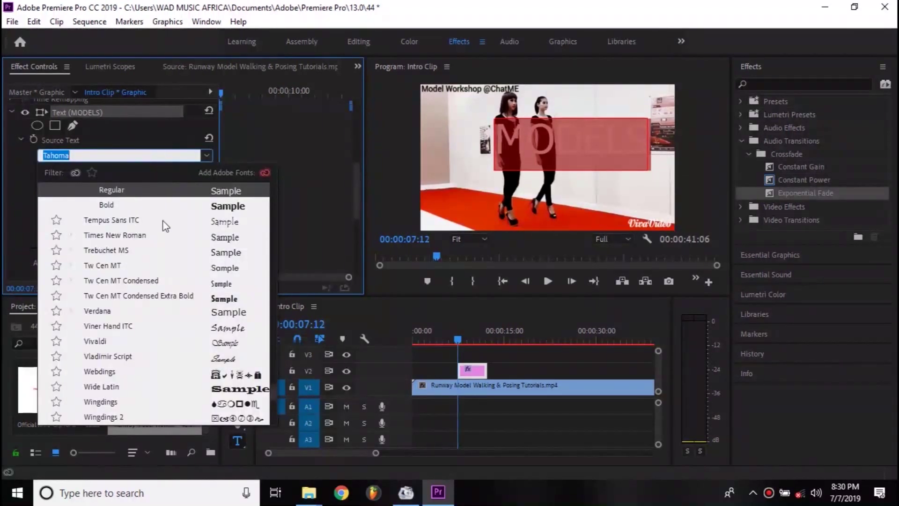
scroll(173, 312, down, 8)
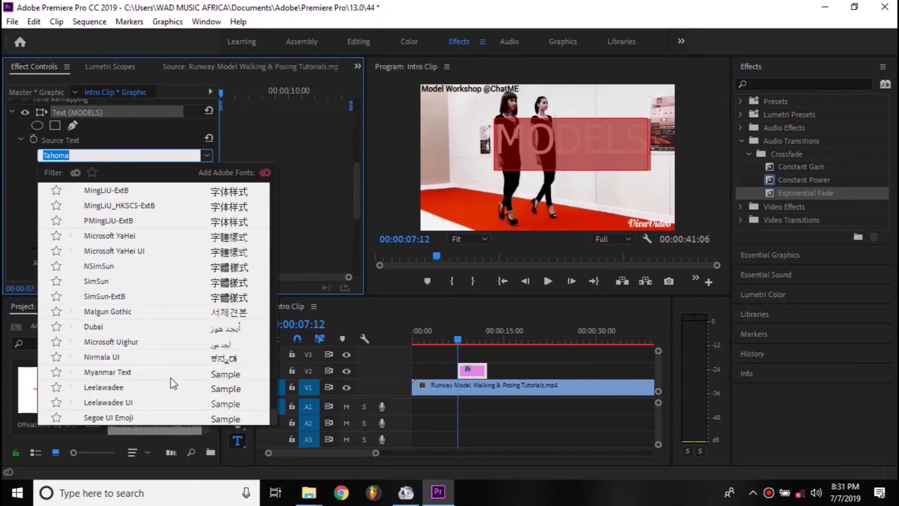
scroll(170, 377, up, 3)
scroll(174, 377, down, 3)
scroll(173, 377, up, 8)
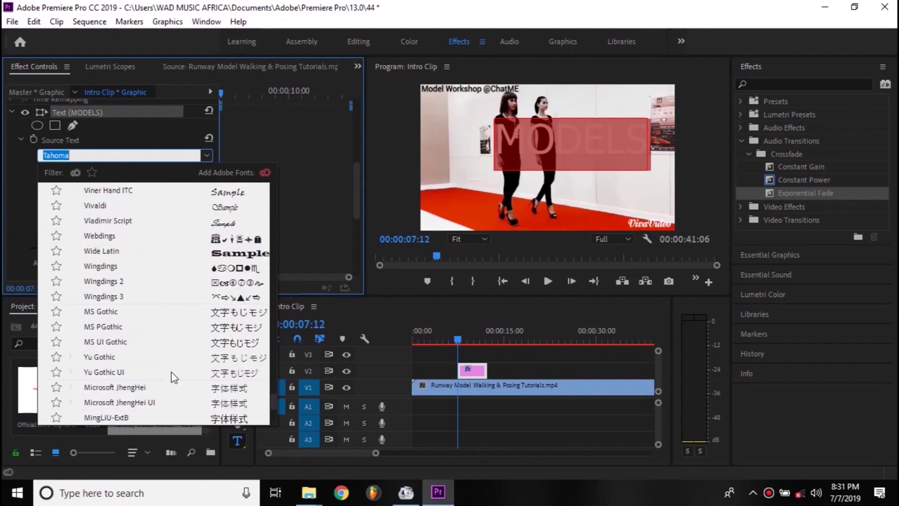
scroll(174, 377, up, 2)
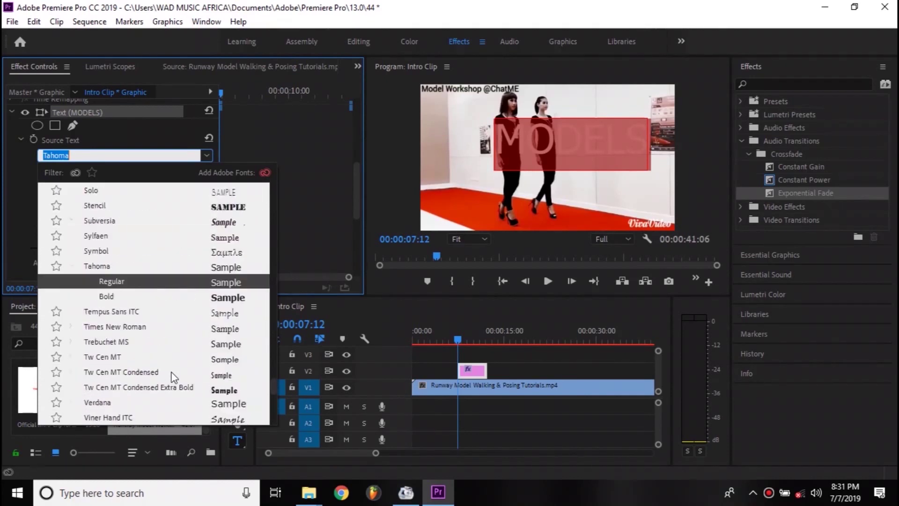
scroll(173, 377, up, 2)
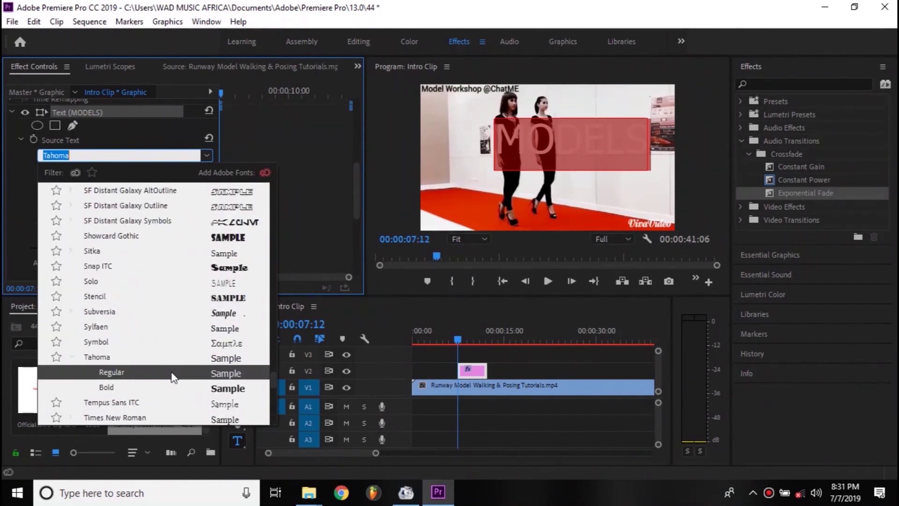
click(124, 237)
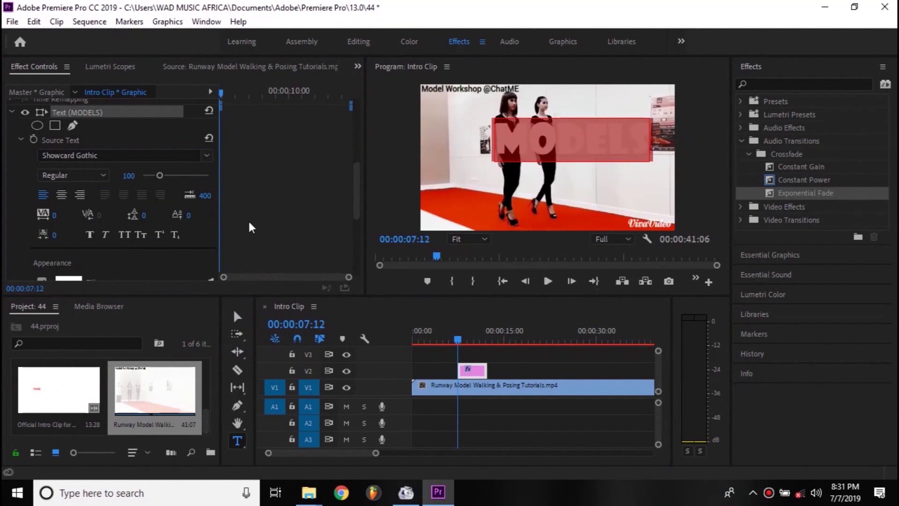
Step: Change the fill colour of the MODELS text to dark red 7C0B0B
drag(358, 193, 357, 215)
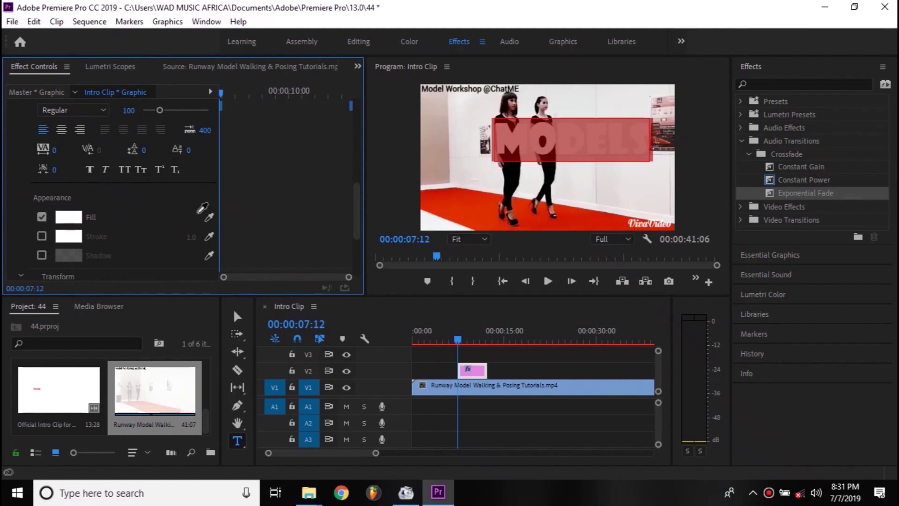
click(68, 217)
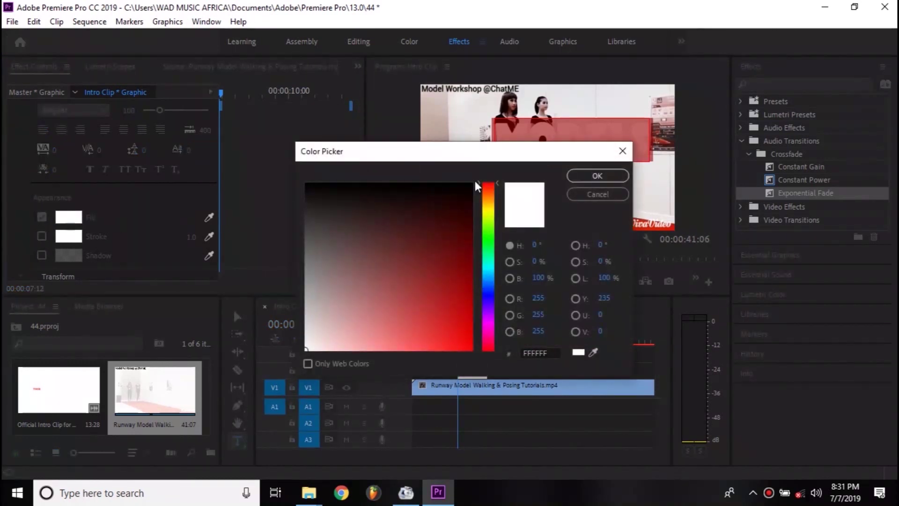
drag(488, 160, 273, 140)
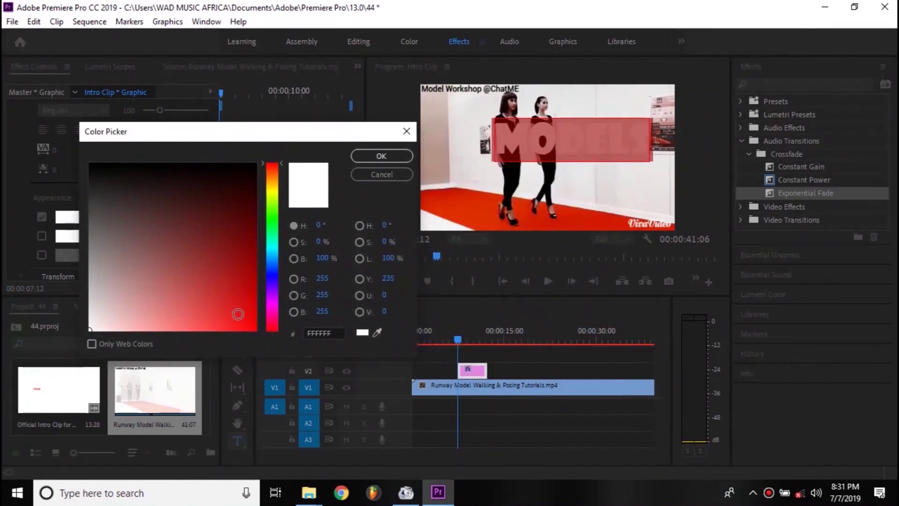
click(241, 244)
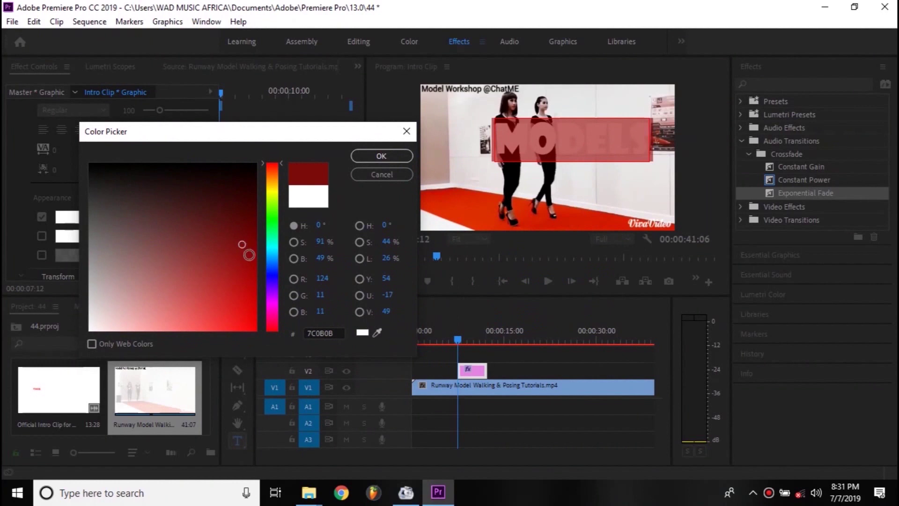
click(373, 156)
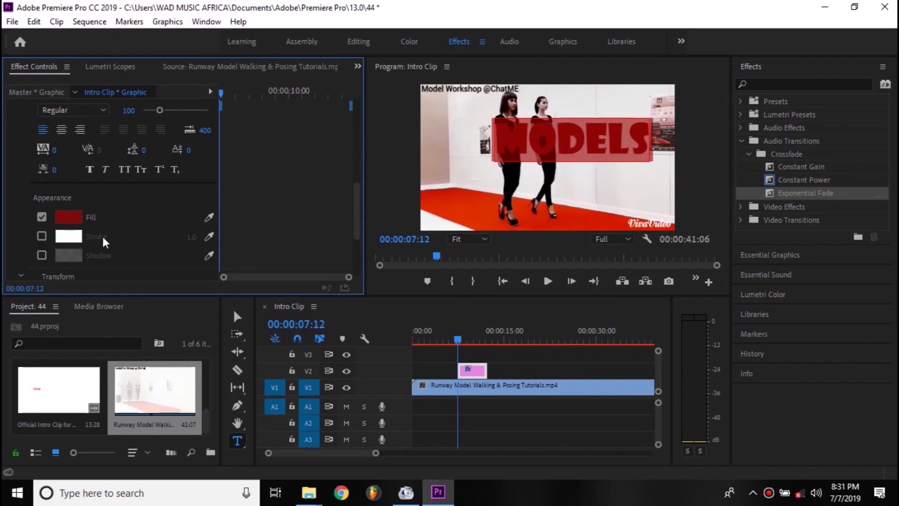
Step: Enable a white stroke on the MODELS text and set its width to 12
click(43, 234)
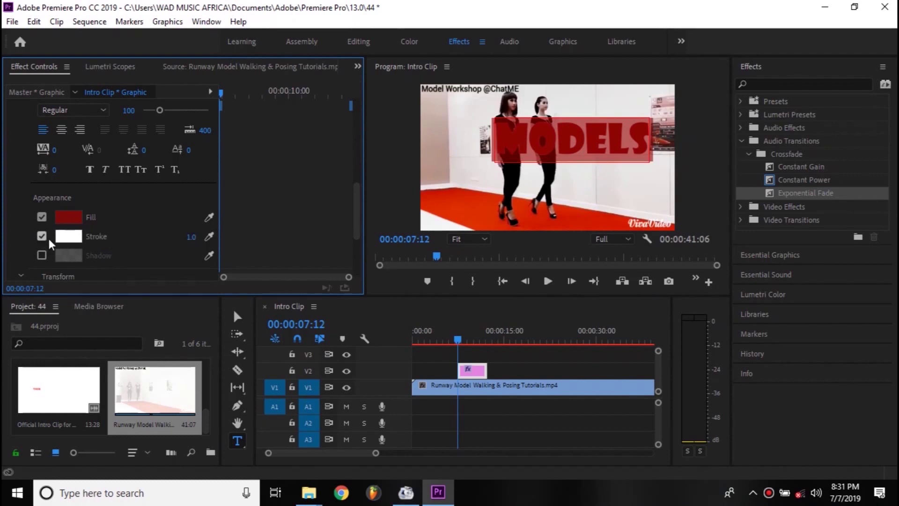
click(190, 237)
text(10)
key(Return)
mouse_move(189, 237)
mouse_down()
mouse_move(225, 237)
mouse_move(190, 237)
mouse_up()
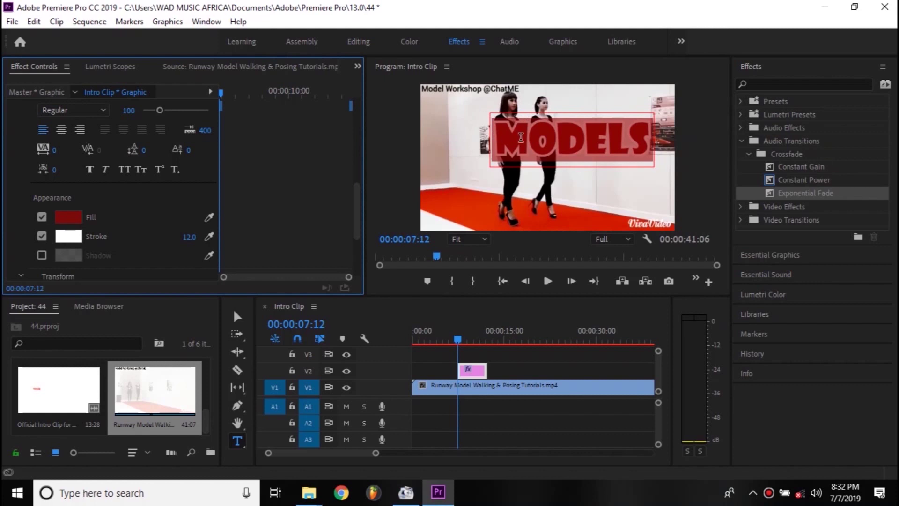
Step: Try centre and right alignment on the MODELS text, and restore left alignment
click(65, 131)
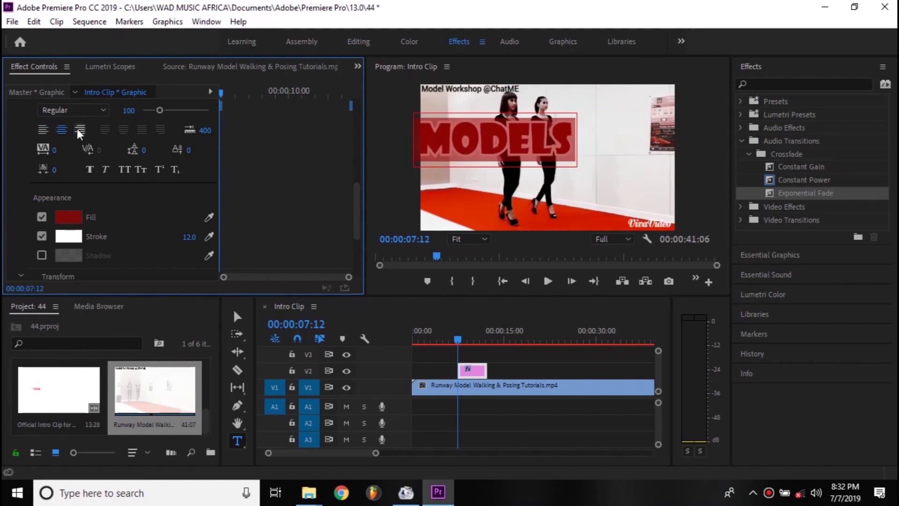
click(79, 129)
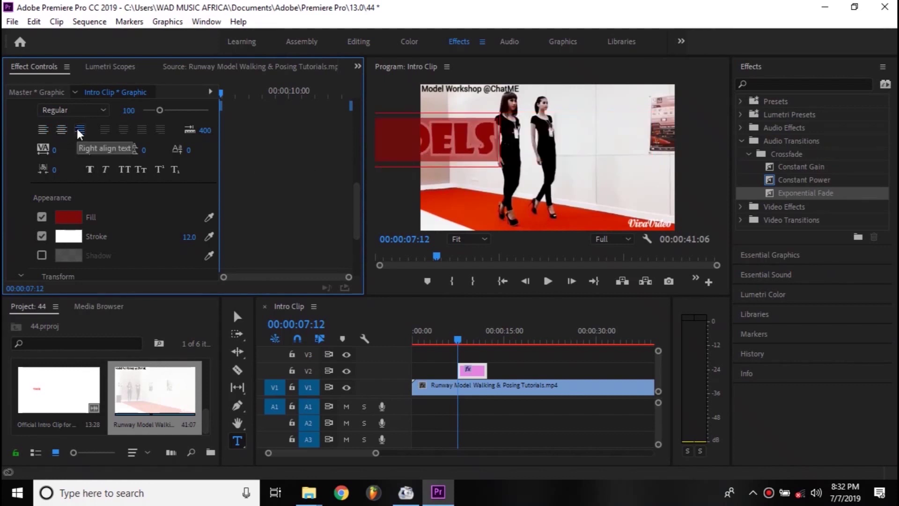
click(44, 131)
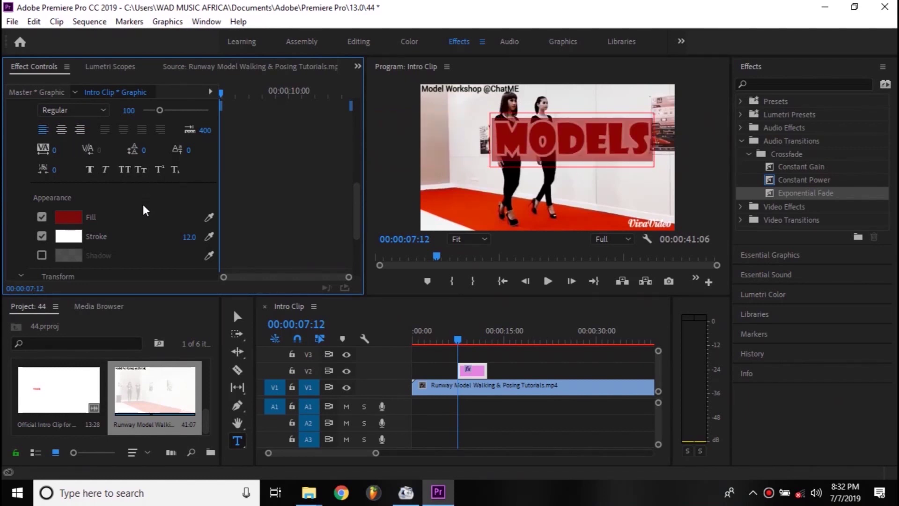
scroll(143, 200, up, 1)
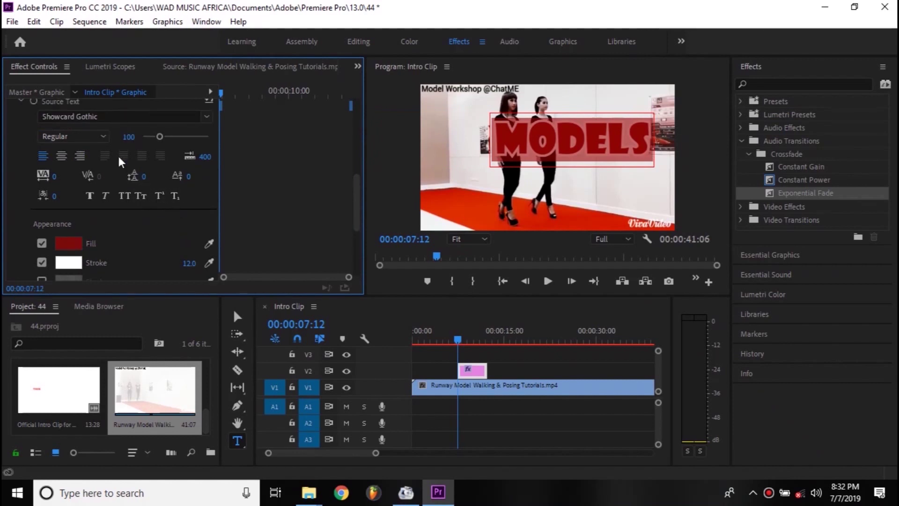
click(103, 136)
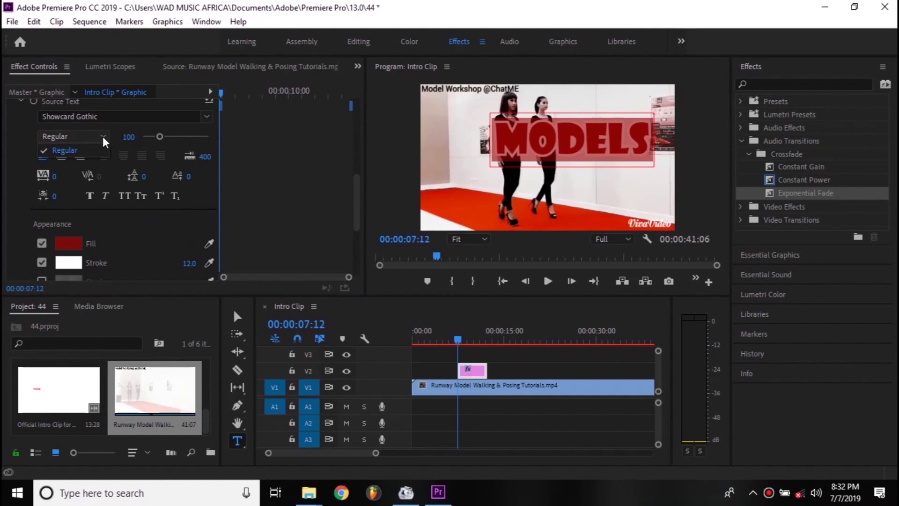
click(103, 136)
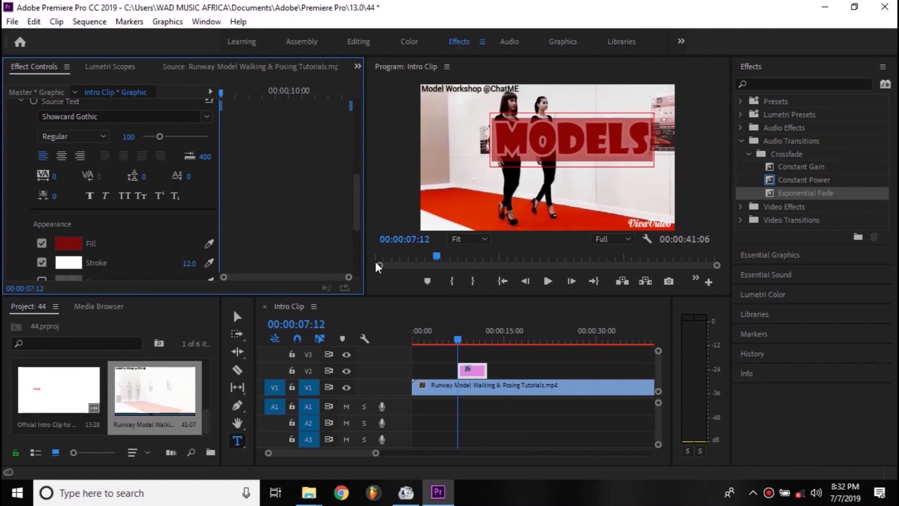
Step: Reposition the MODELS title with the Selection tool to the middle of the frame, across the two walking women
click(237, 316)
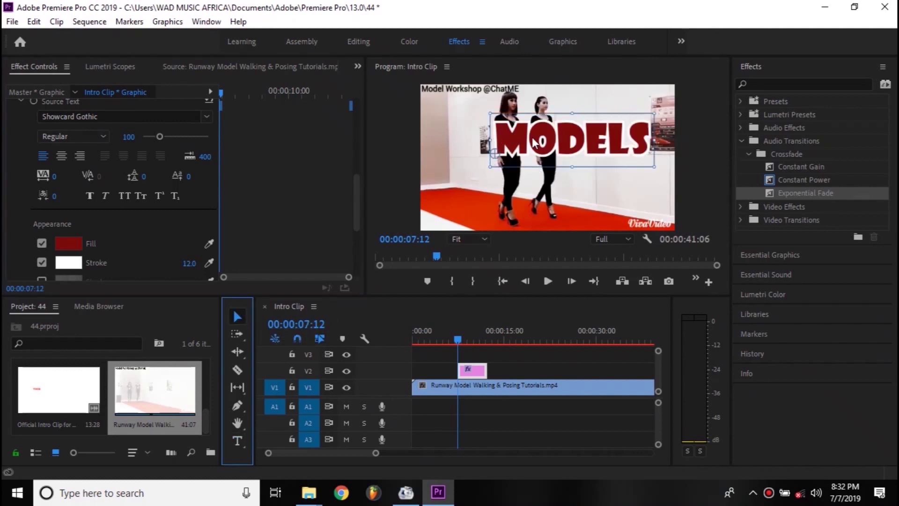
drag(559, 147, 543, 156)
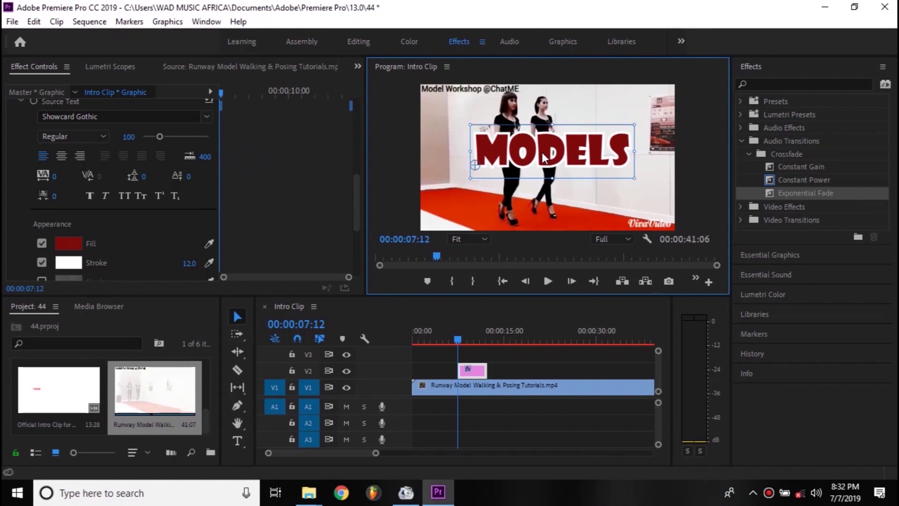
drag(543, 157, 546, 213)
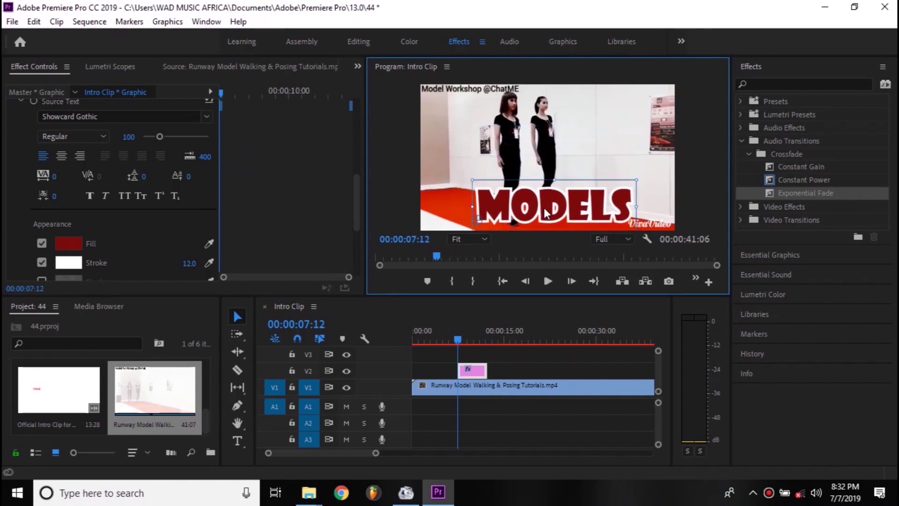
drag(545, 213, 583, 157)
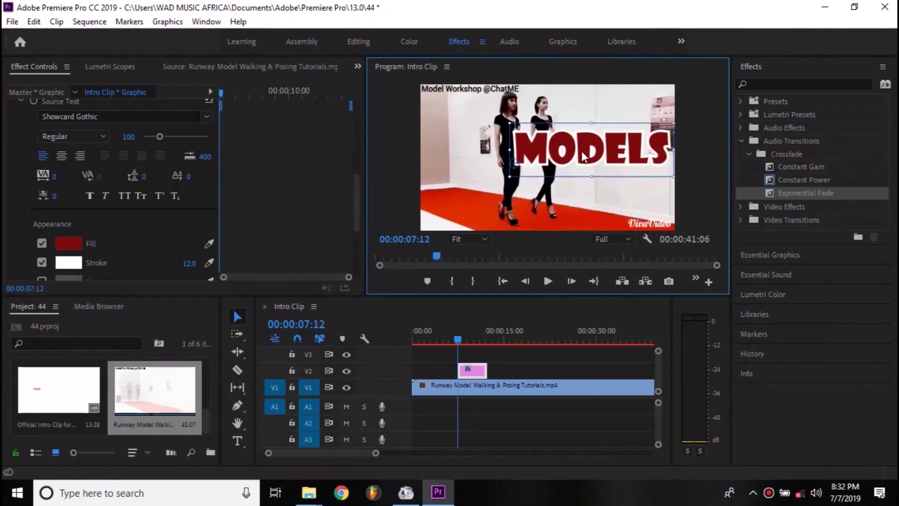
drag(583, 157, 542, 157)
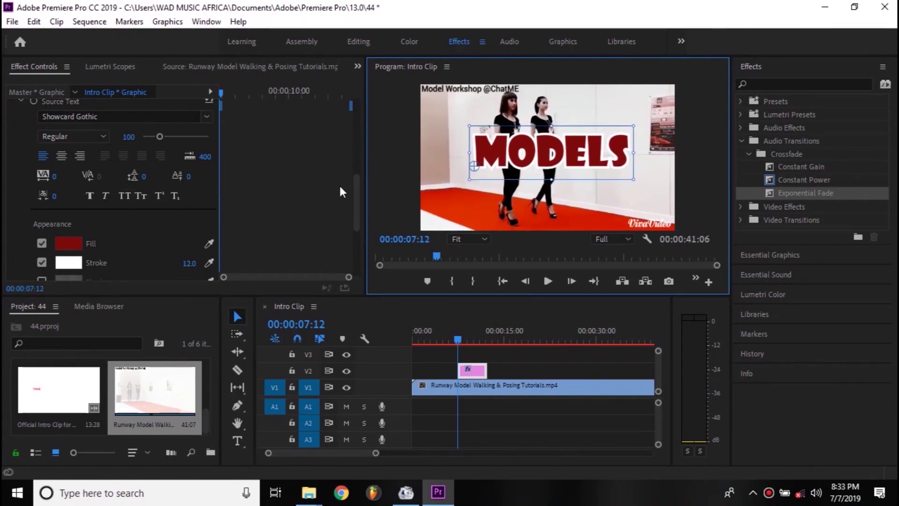
Step: Try rotating the MODELS graphic to -12°, and set its rotation back to 0
drag(355, 195, 357, 118)
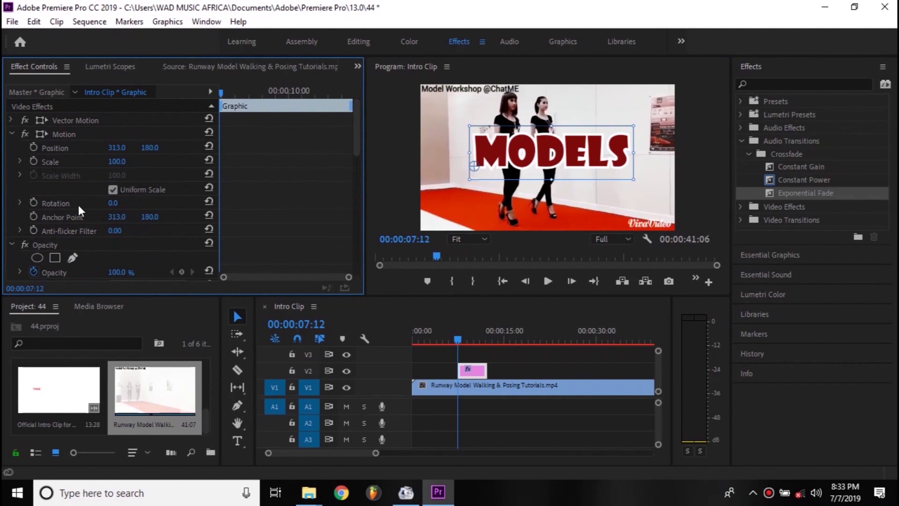
mouse_move(111, 206)
mouse_down()
mouse_move(127, 203)
mouse_move(82, 202)
mouse_move(122, 203)
mouse_move(105, 203)
mouse_up()
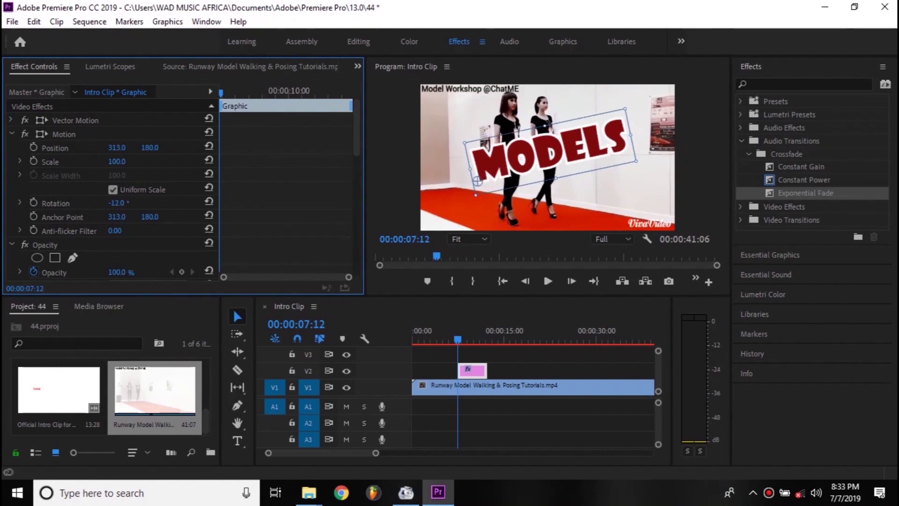
click(127, 202)
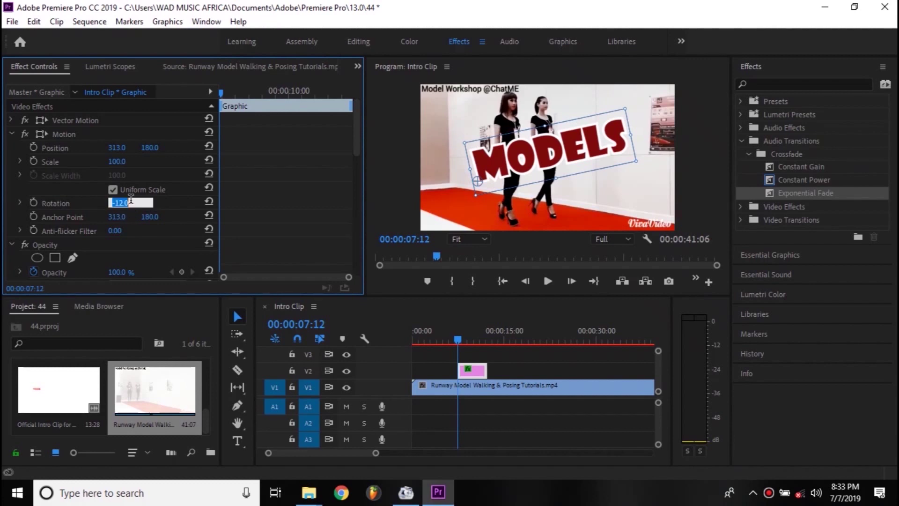
text(0)
key(Return)
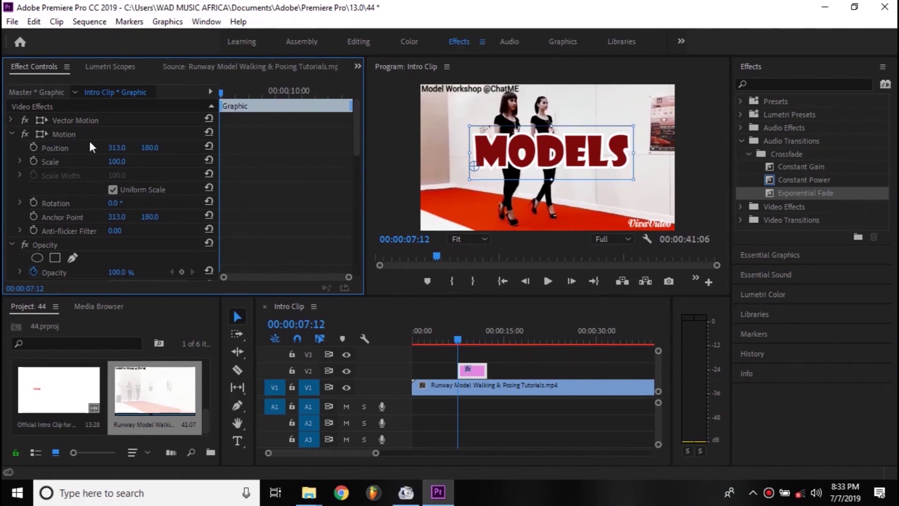
Step: Enlarge the MODELS graphic to a motion scale of 115
mouse_move(116, 162)
mouse_down()
mouse_move(151, 161)
mouse_move(83, 161)
mouse_move(315, 161)
mouse_move(102, 161)
mouse_move(127, 162)
mouse_up()
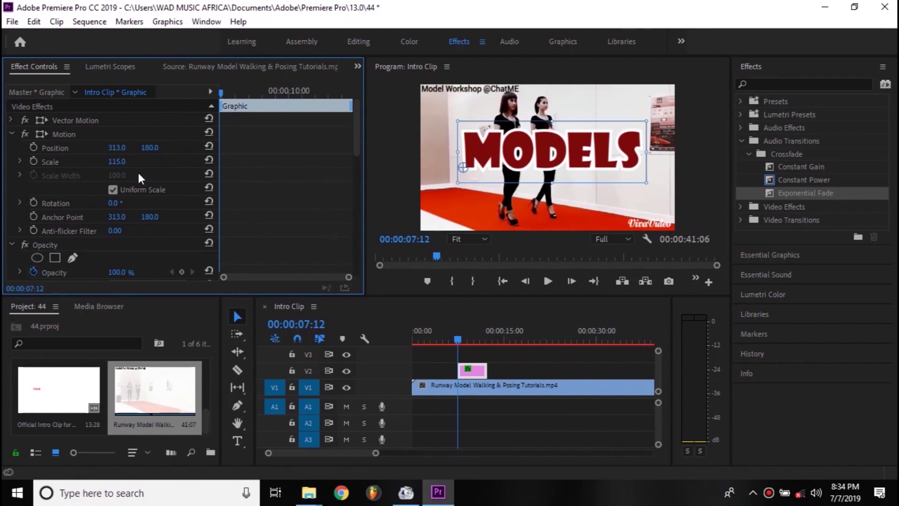
Step: Play the sequence through the MODELS title and return the playhead to 00:00:07:12
click(527, 386)
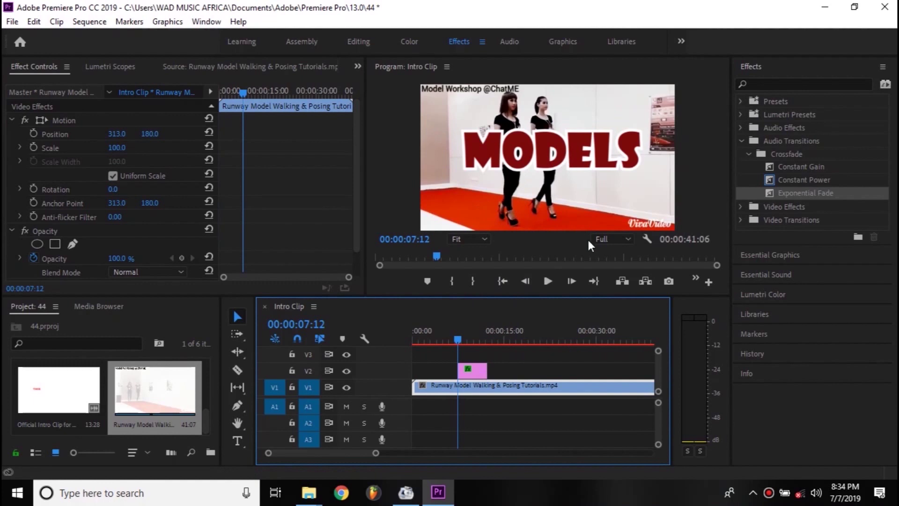
key(space)
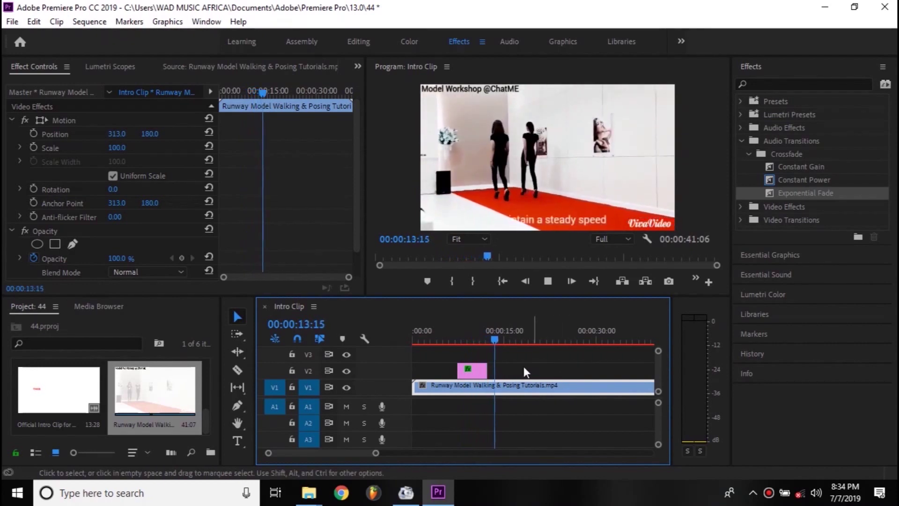
click(497, 339)
drag(498, 338, 457, 340)
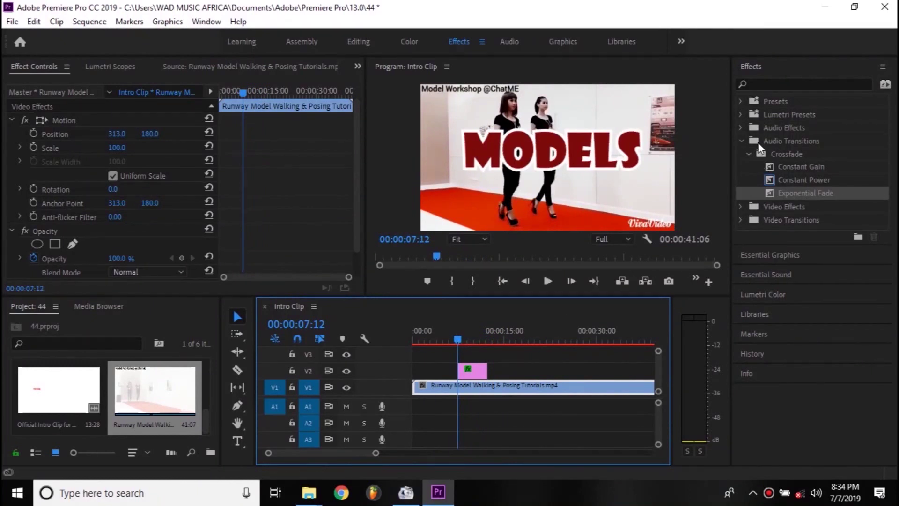
Step: Look through the Audio Transitions, Video Effects and Video Transitions folders to examine the available effect categories
click(748, 153)
click(741, 141)
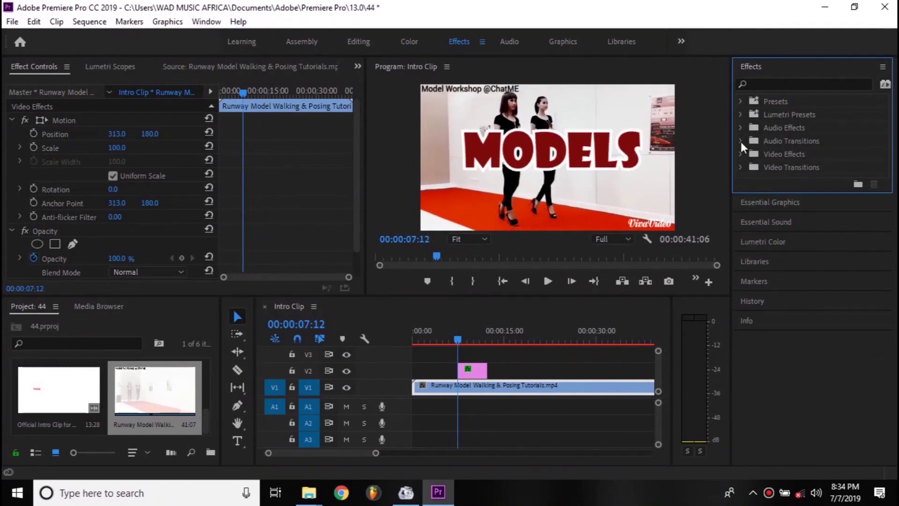
click(741, 154)
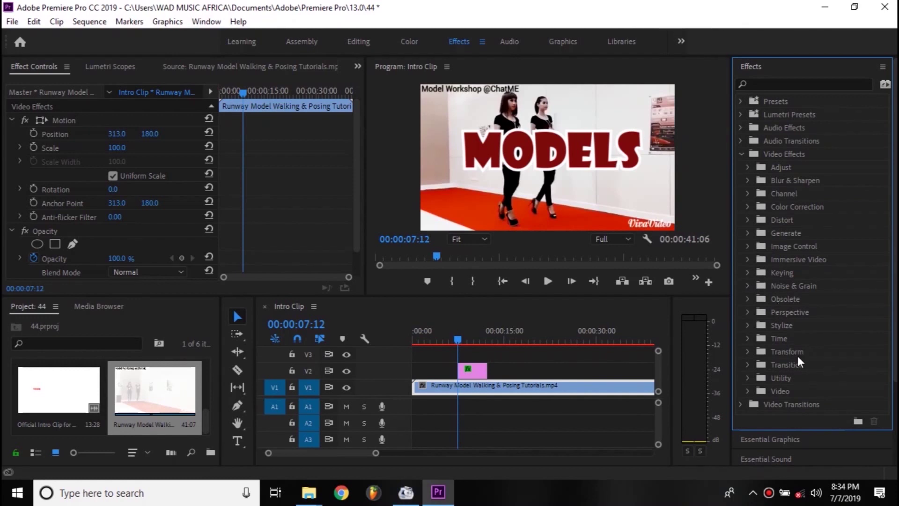
scroll(797, 356, down, 3)
scroll(796, 349, up, 3)
click(742, 154)
click(740, 167)
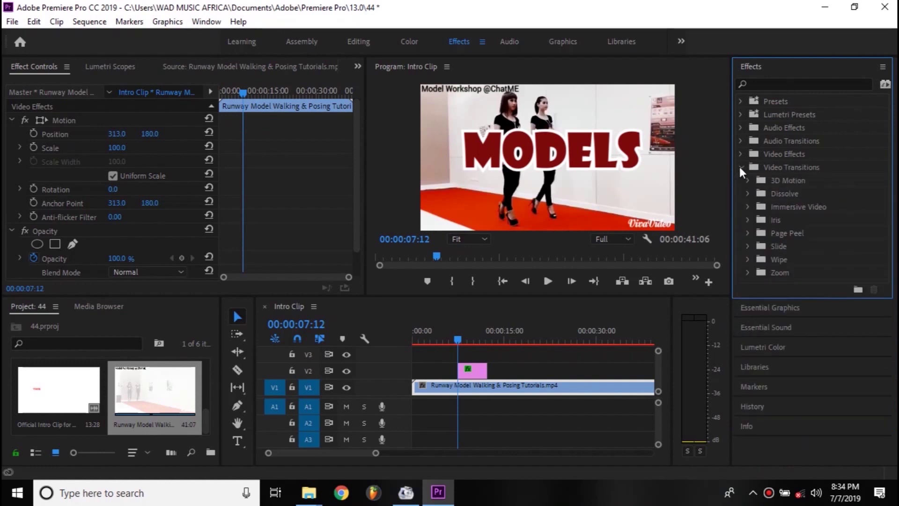
click(740, 167)
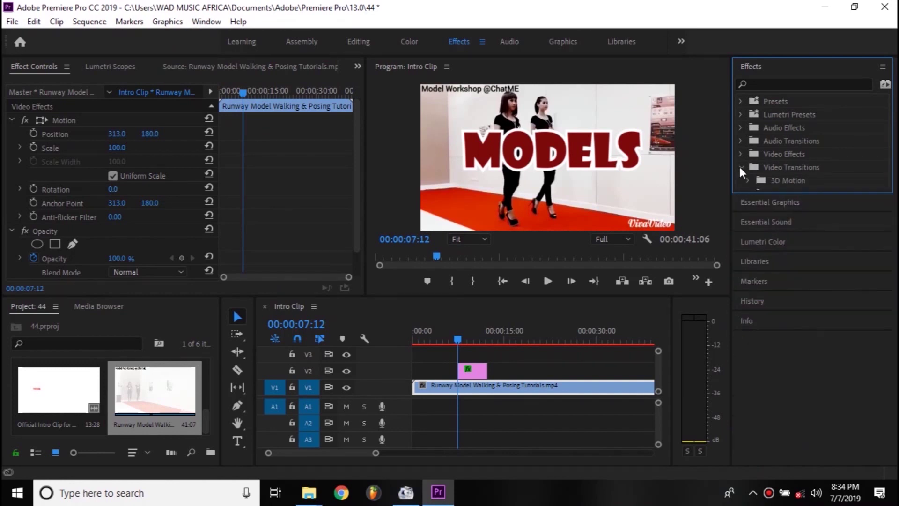
click(740, 155)
click(741, 153)
Step: Apply the BLOCK DISTORTION preset from the -ERROR- (Glitch & Distortion Pack) to the MODELS graphic and play it from 00:00:06:07
click(740, 101)
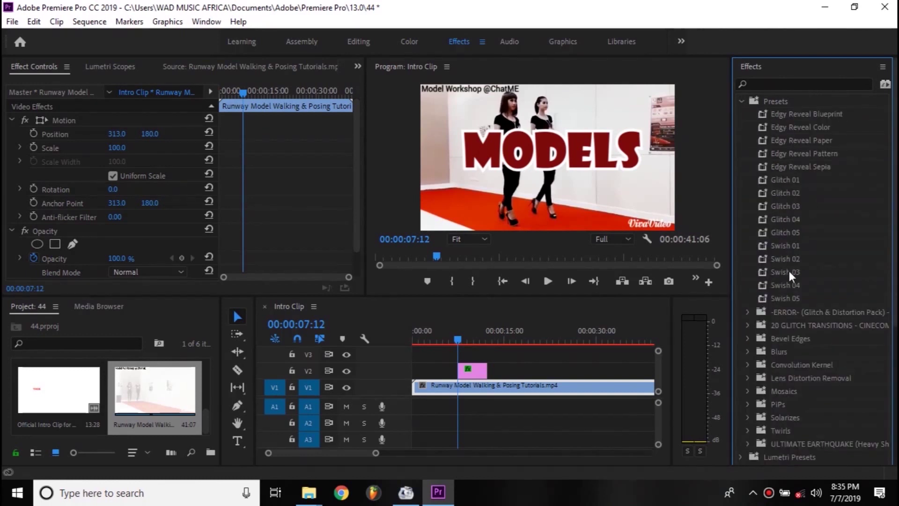
click(746, 311)
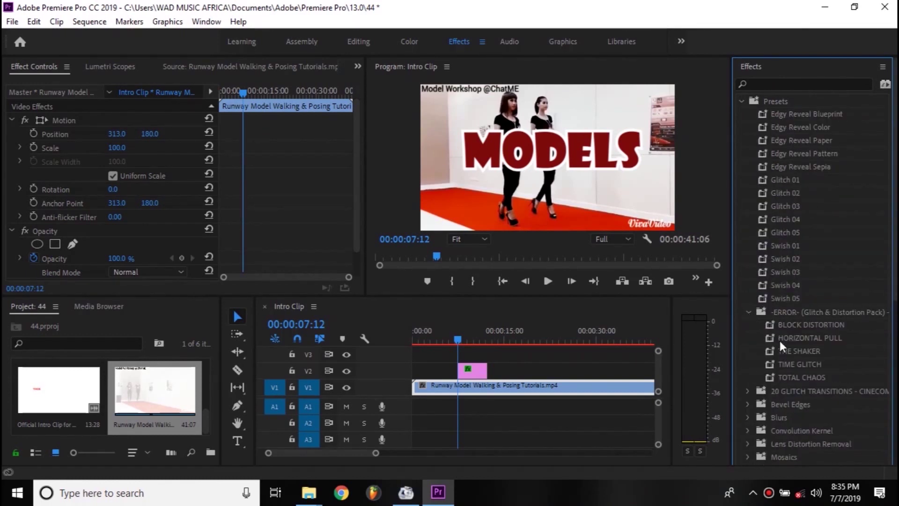
drag(769, 324, 481, 370)
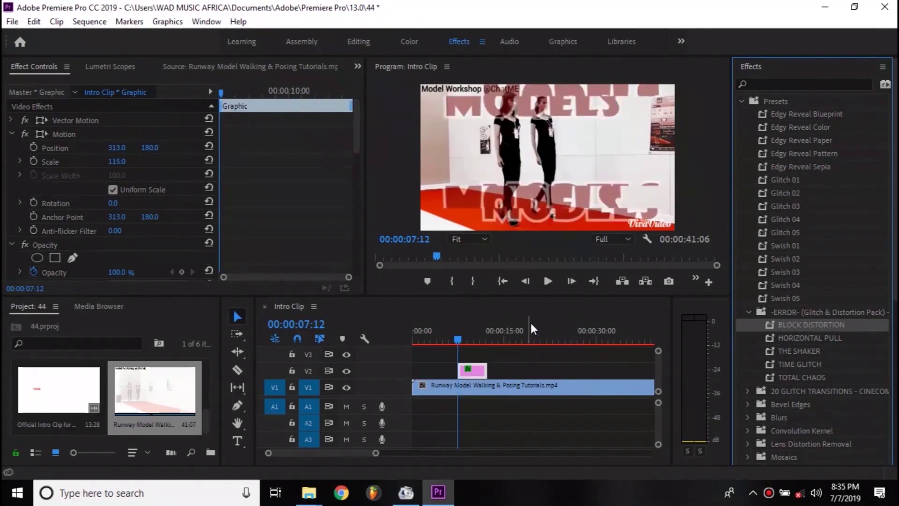
drag(456, 339, 448, 339)
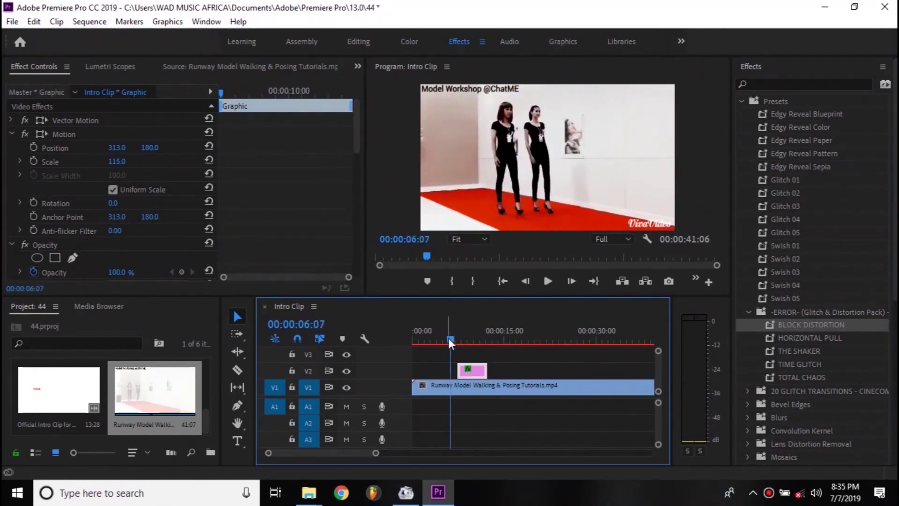
key(space)
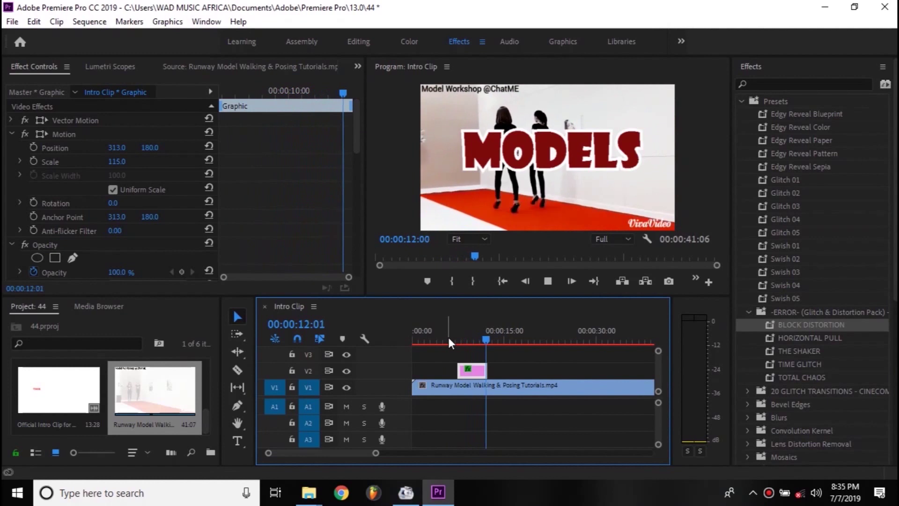
key(space)
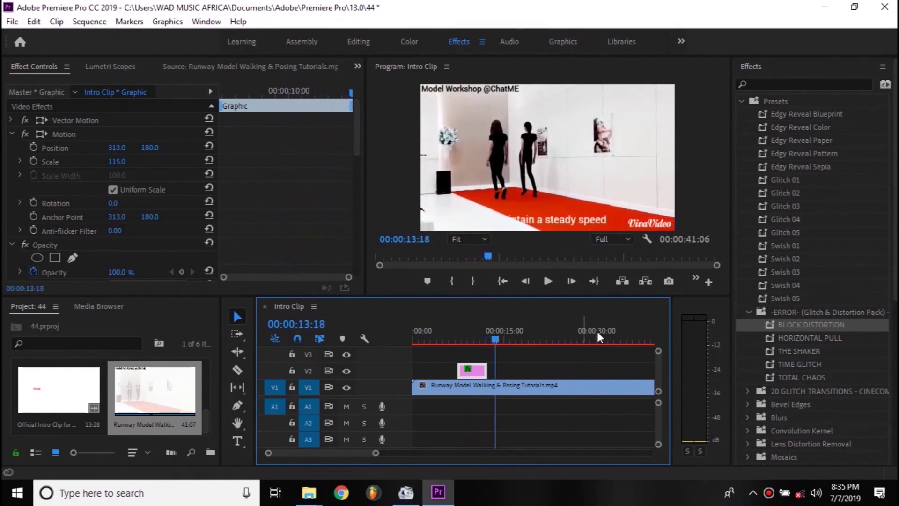
Step: Apply the Swish 01 preset to the MODELS graphic on V2 and play the sequence through the title
drag(766, 247, 474, 372)
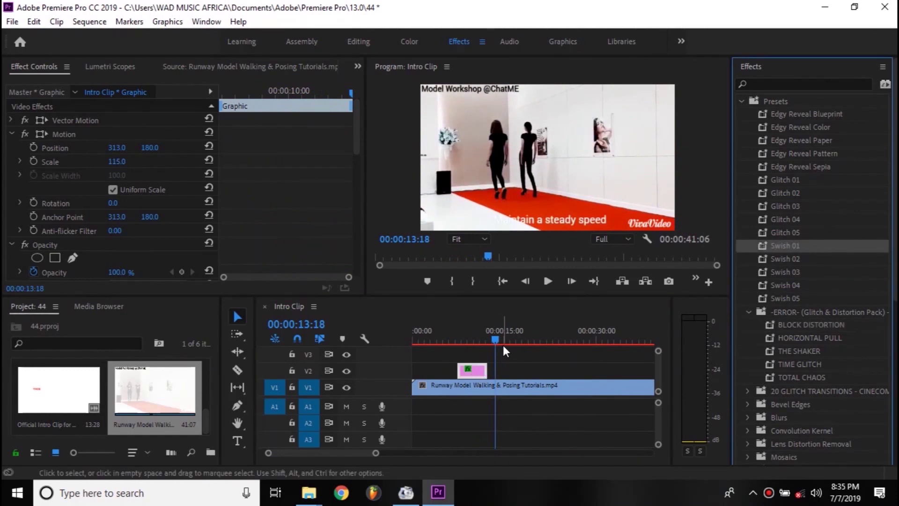
drag(496, 340, 456, 344)
key(space)
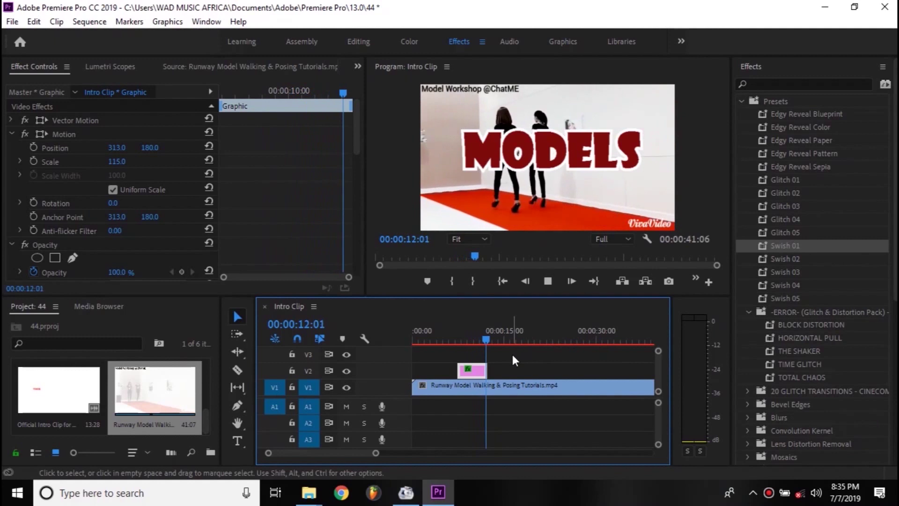
key(space)
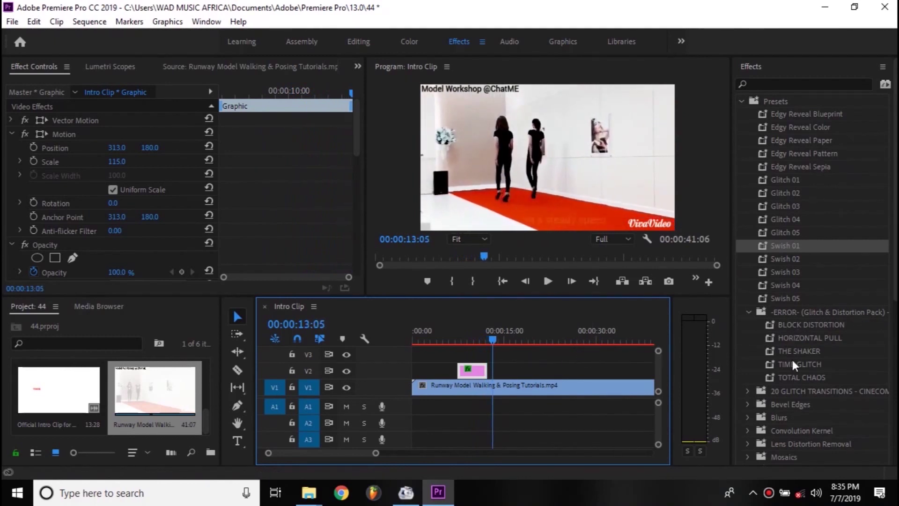
Step: Apply the TOTAL CHAOS preset to the MODELS graphic and preview the title from just before its start
drag(778, 377, 657, 381)
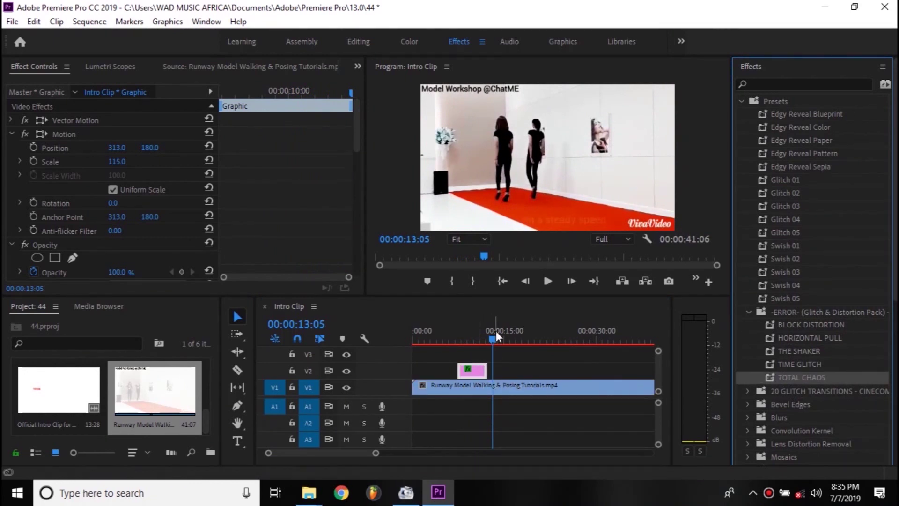
drag(492, 338, 454, 340)
key(space)
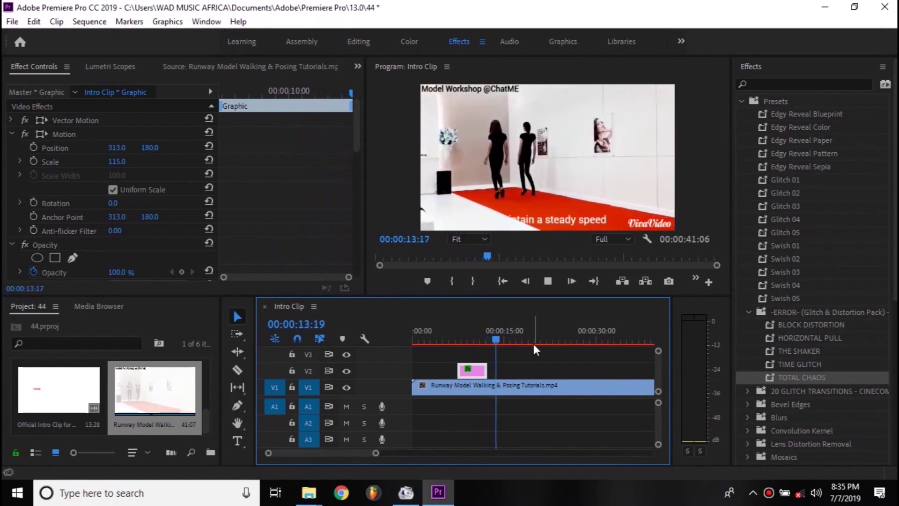
key(space)
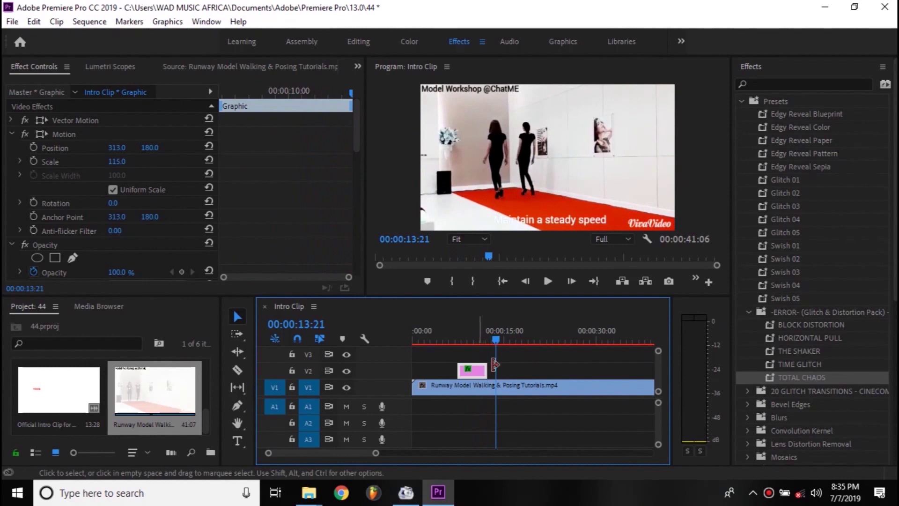
drag(368, 452, 373, 451)
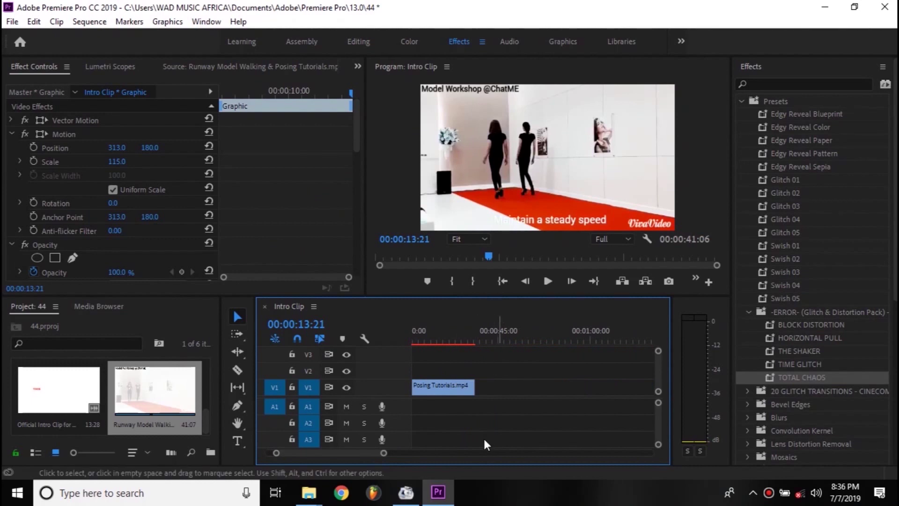
drag(369, 452, 339, 453)
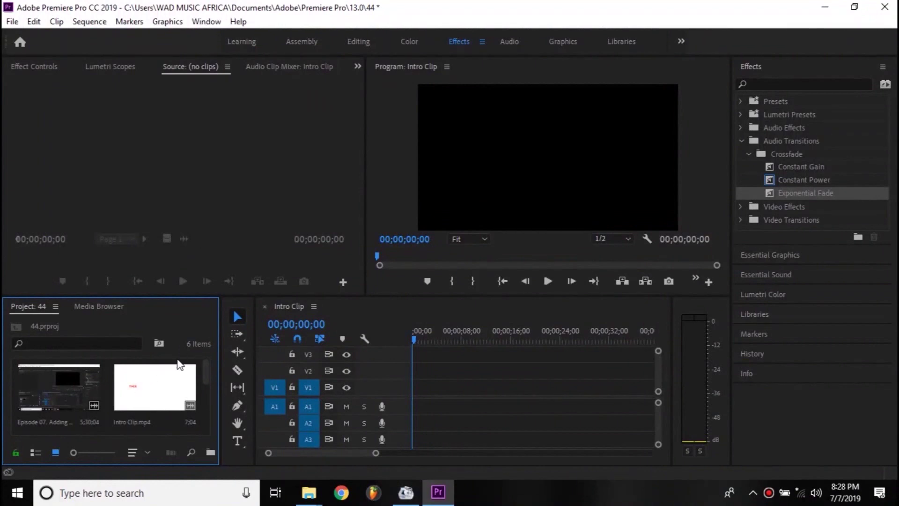
Step: Delete the Episode 07 video clip from the project's media items
scroll(168, 405, down, 3)
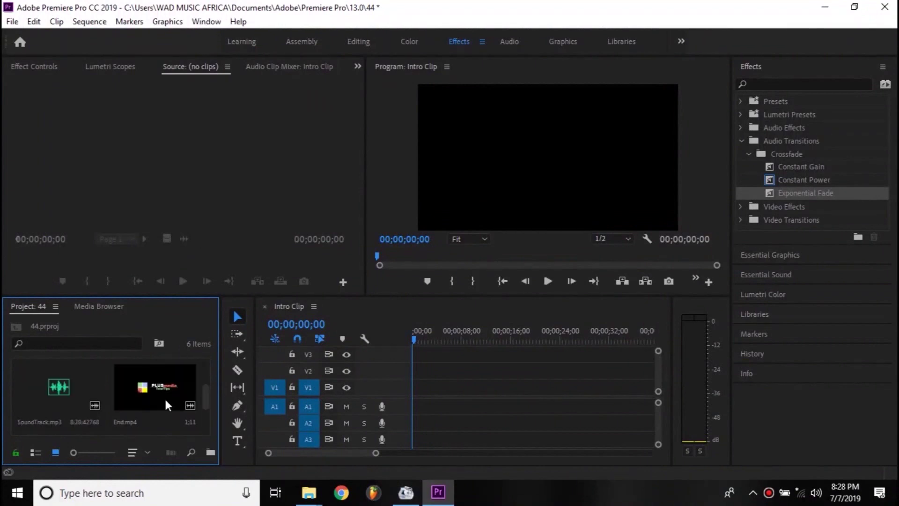
scroll(155, 397, up, 3)
click(55, 397)
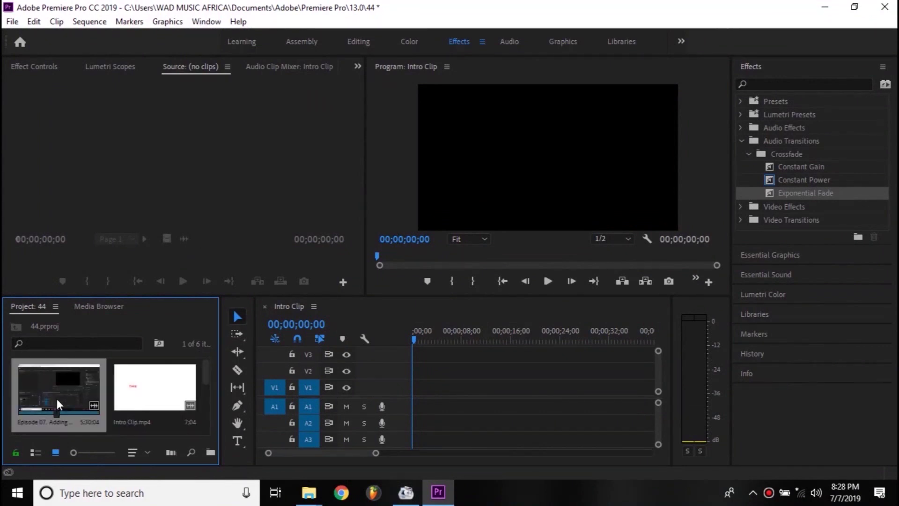
key(Delete)
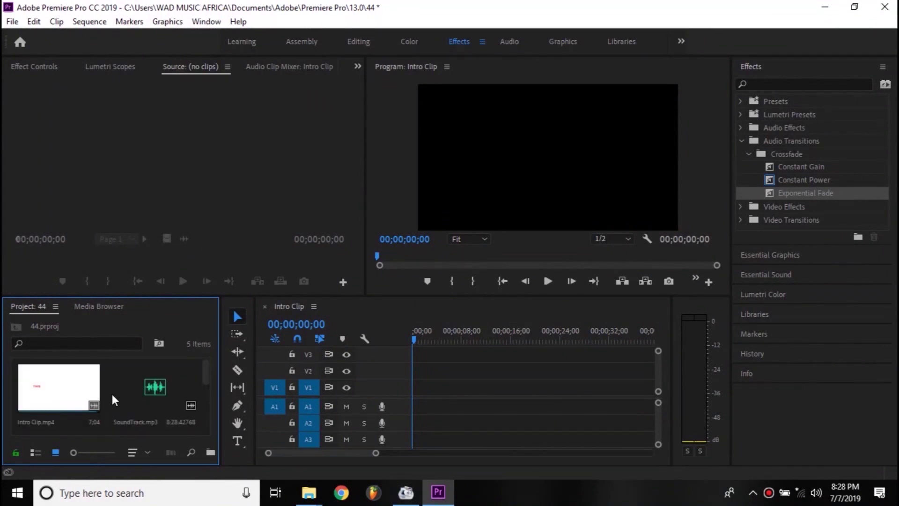
Step: Import the Runway Model Walking & Posing Tutorials video from the Downloads folder into the project
scroll(120, 396, down, 3)
double_click(136, 401)
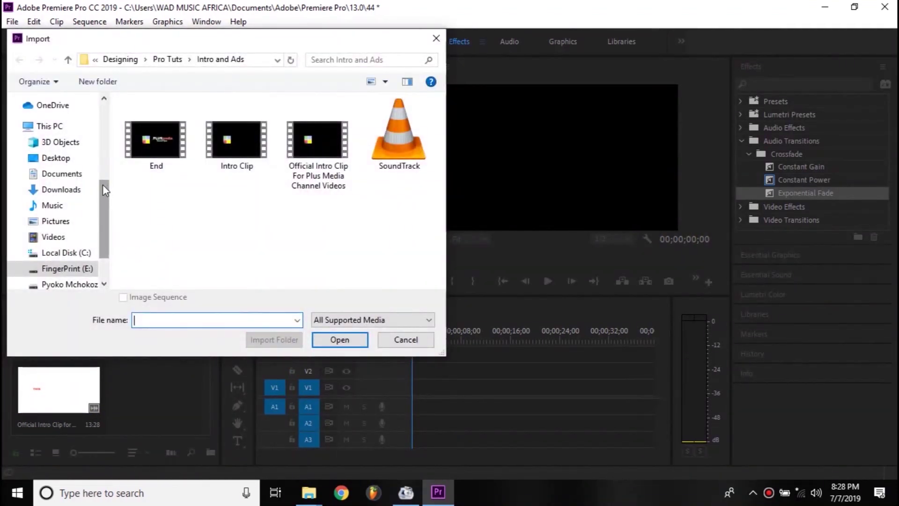
scroll(103, 187, up, 3)
drag(104, 182, 101, 118)
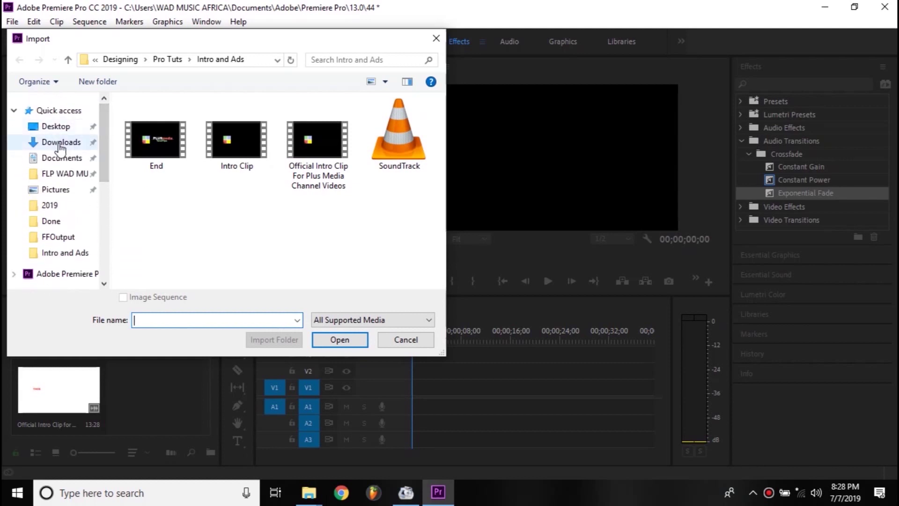
click(82, 142)
scroll(305, 224, down, 2)
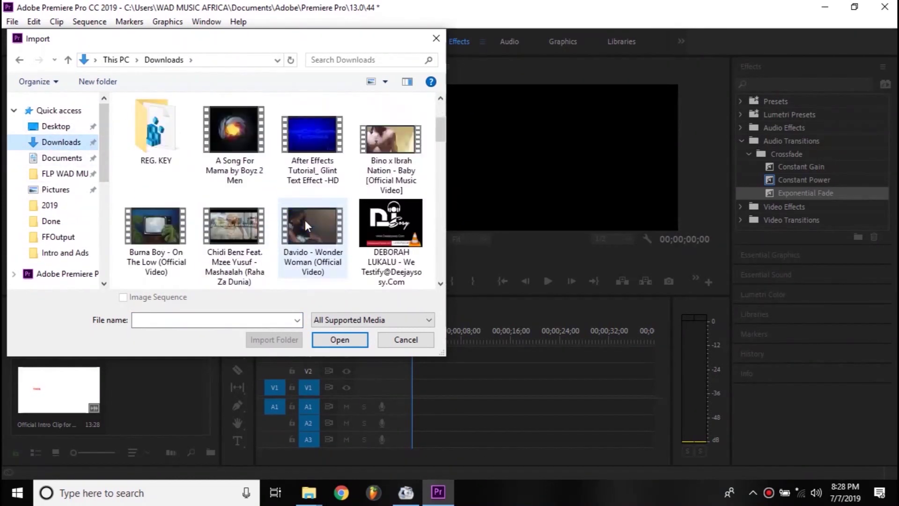
scroll(305, 223, down, 3)
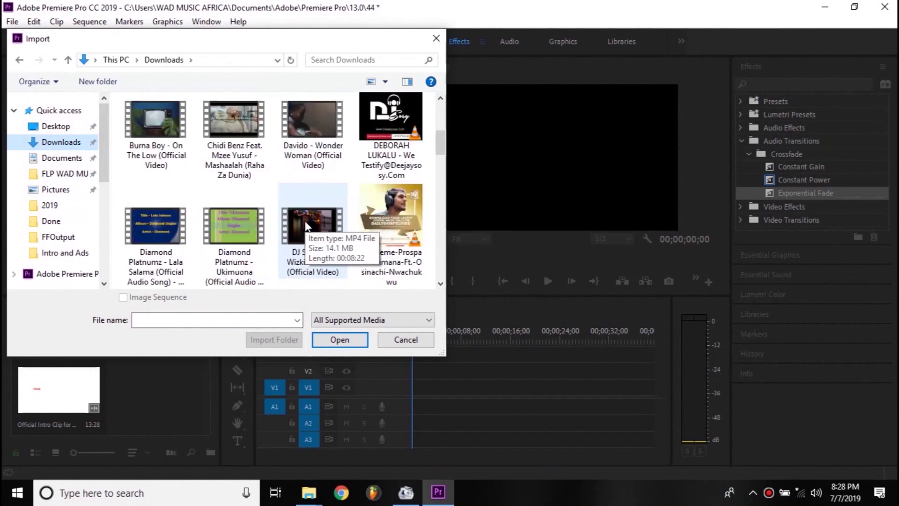
scroll(304, 225, down, 1)
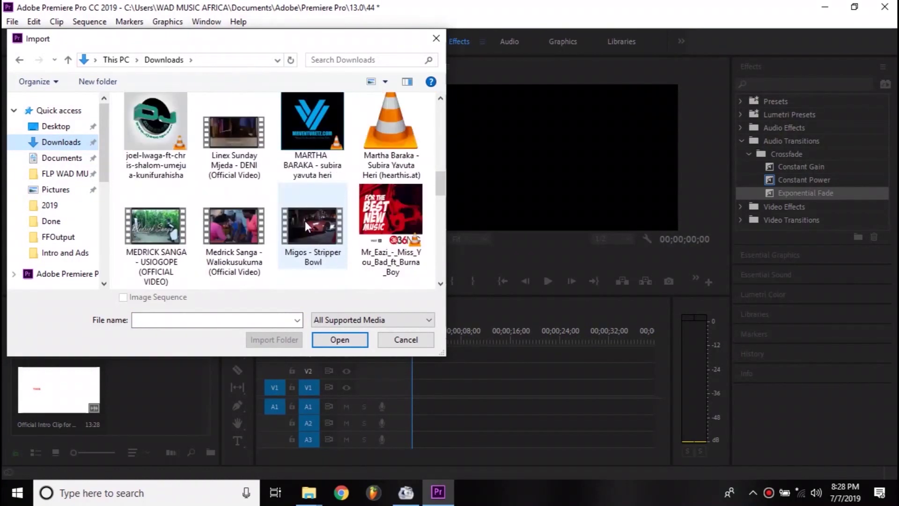
scroll(300, 223, down, 2)
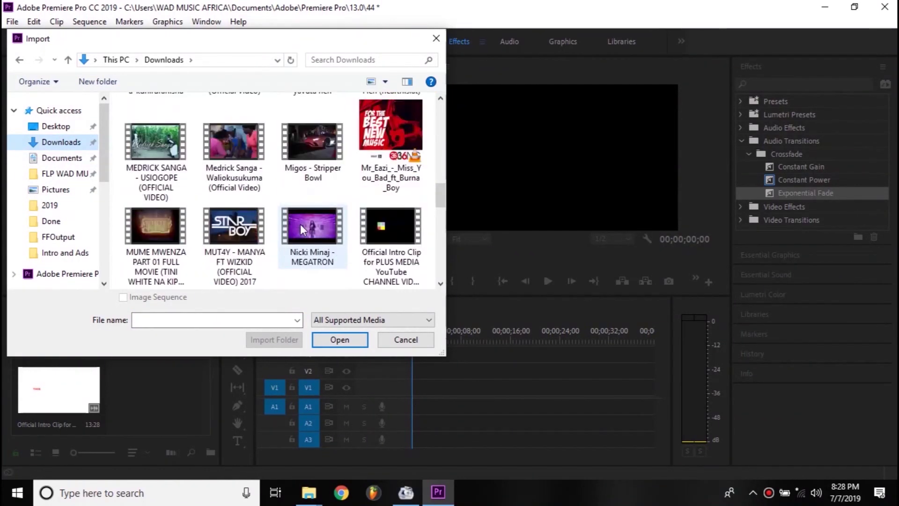
scroll(299, 224, down, 1)
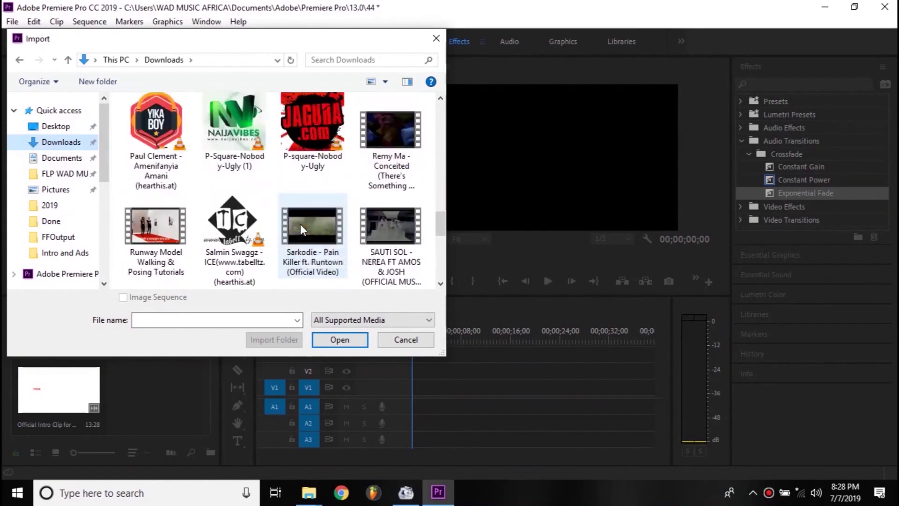
click(156, 234)
click(340, 339)
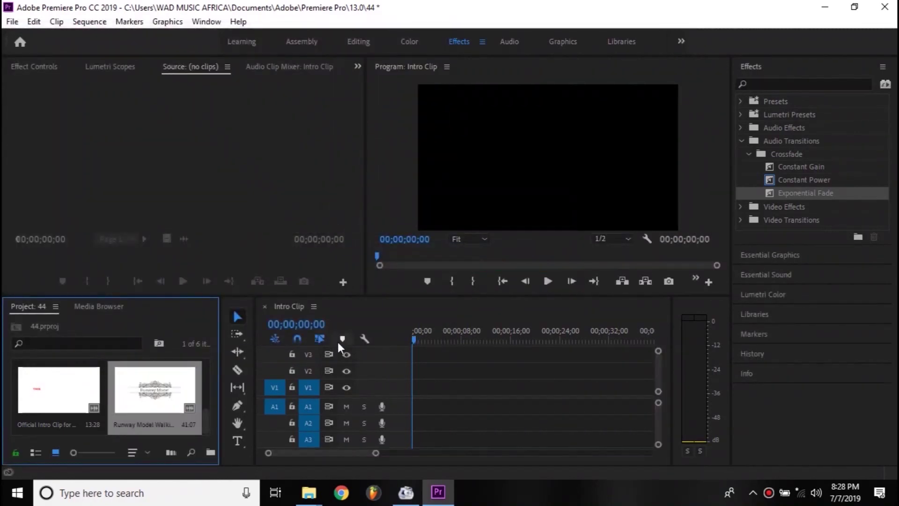
Step: Place only the video of the runway model clip at the start of V1, changing the sequence settings to match it
double_click(151, 380)
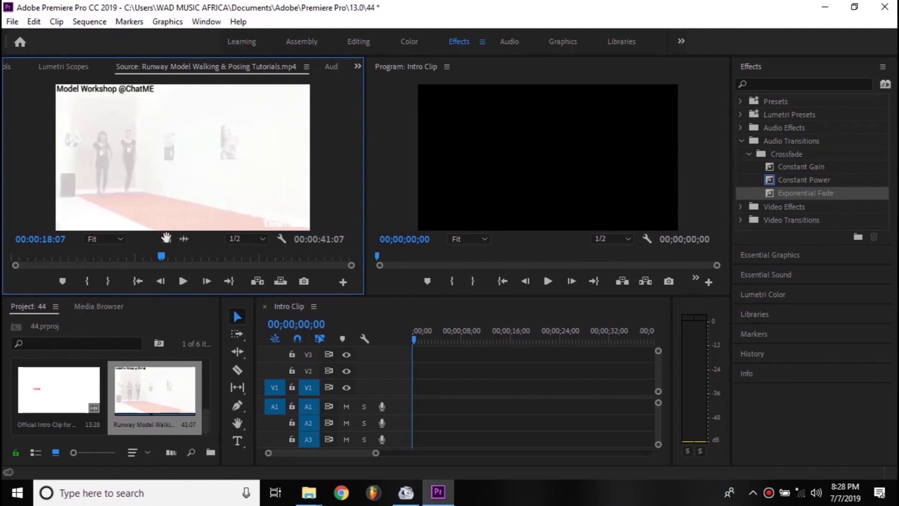
drag(167, 240, 406, 380)
click(450, 272)
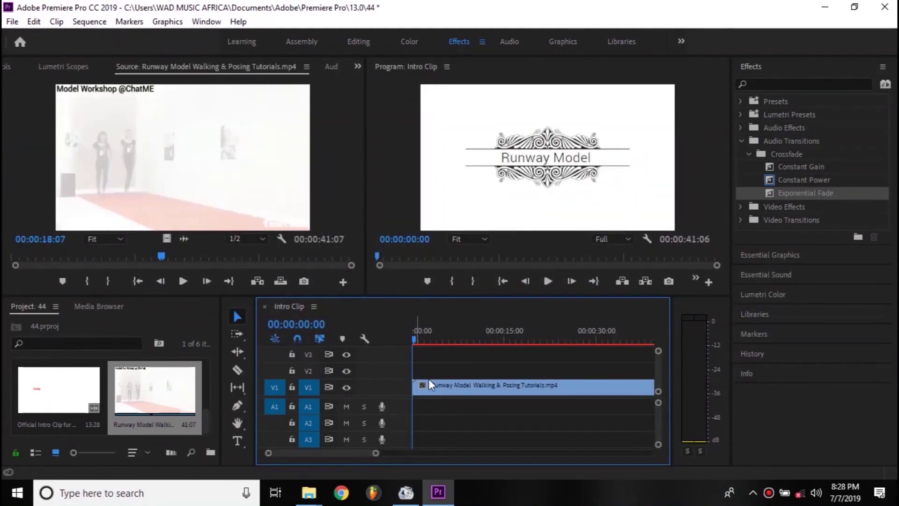
Step: Add the text MODELS over the runway video at 00:00:07:12 with the Type tool
click(458, 337)
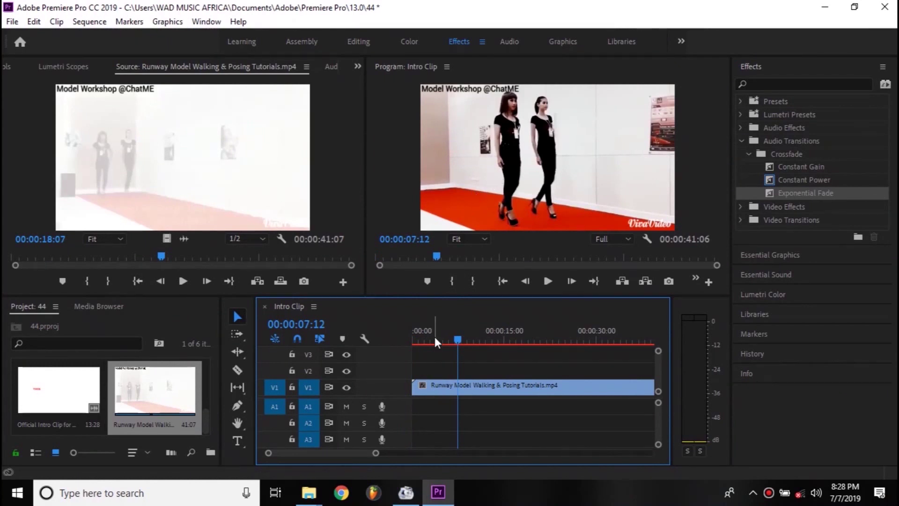
click(237, 440)
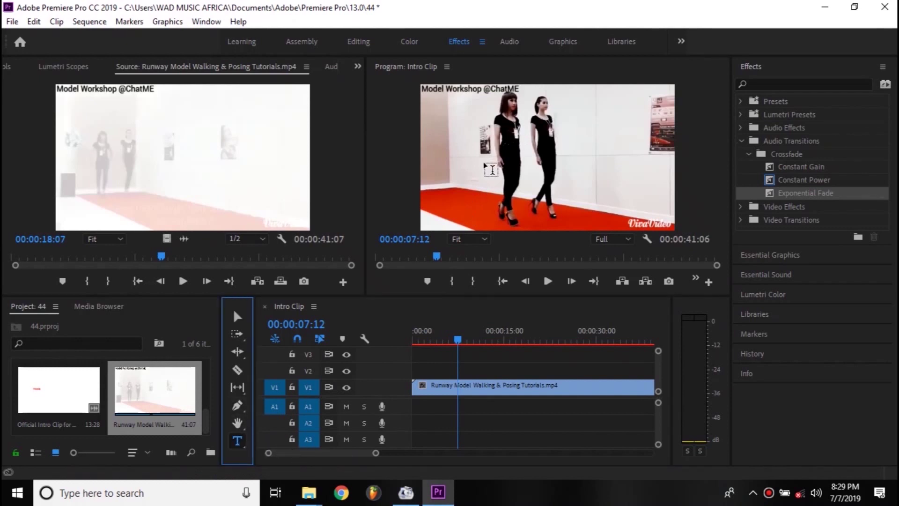
click(494, 151)
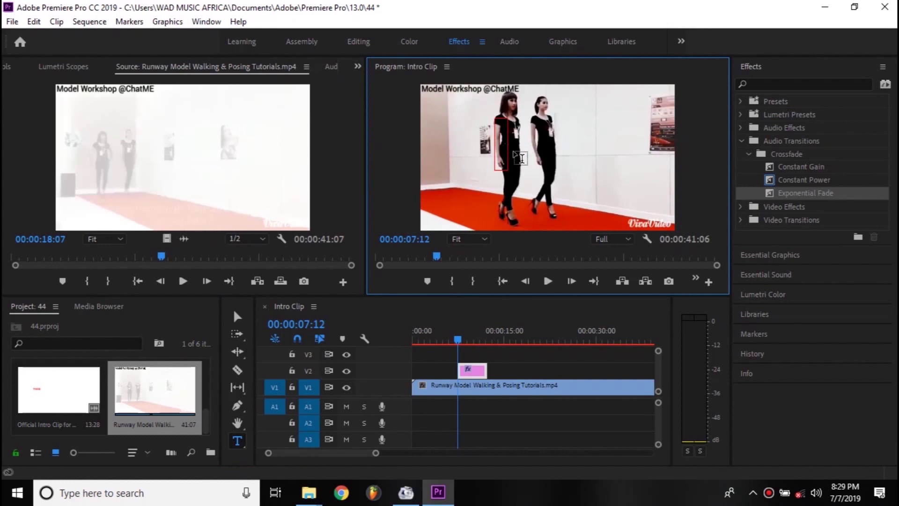
text(M)
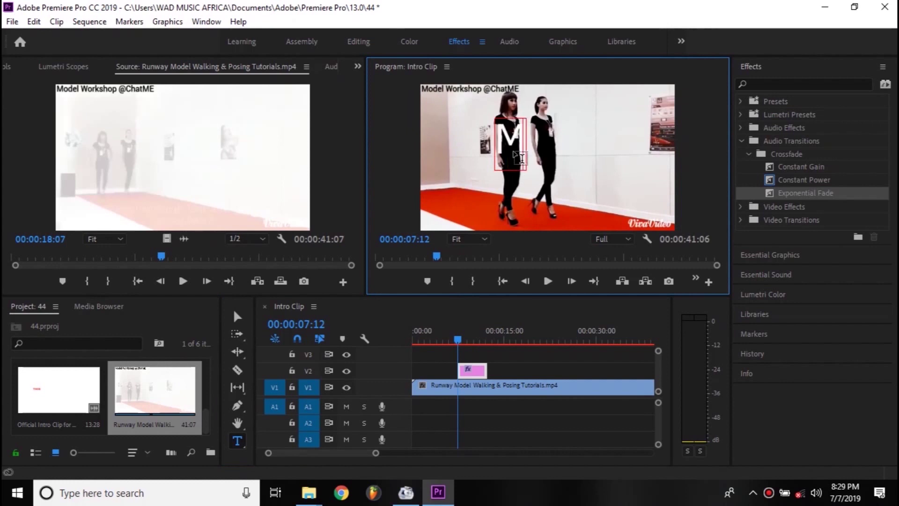
text(O)
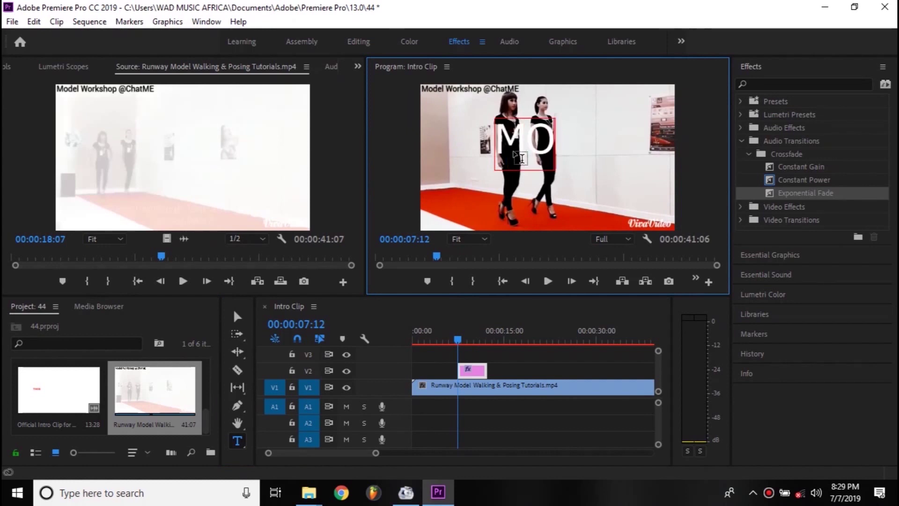
text(DE)
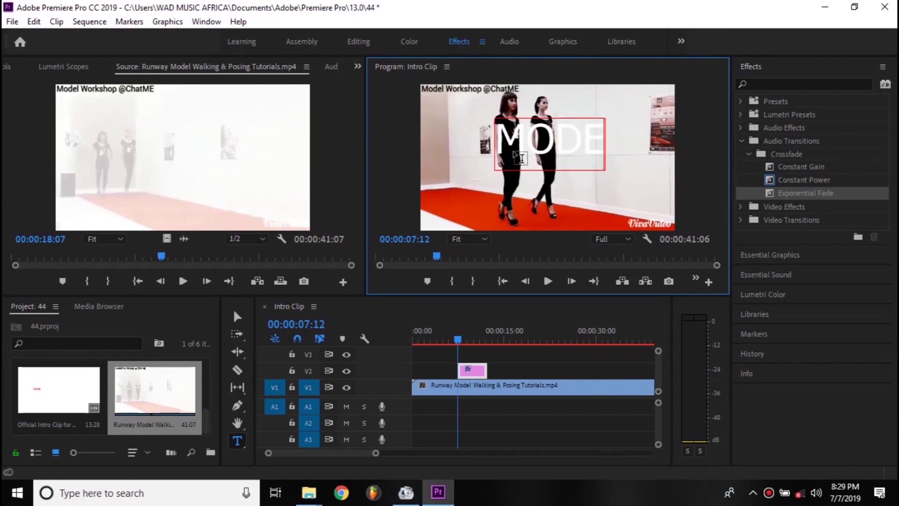
text(LS)
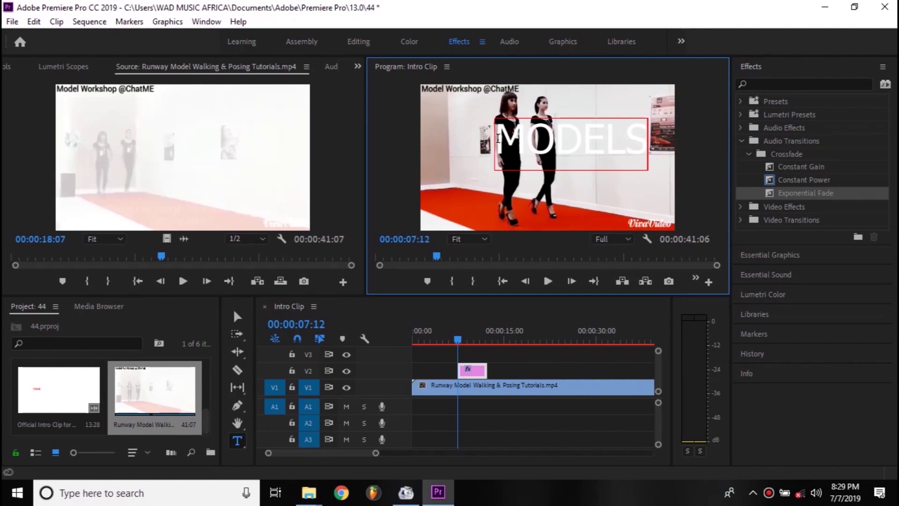
Step: Display the title graphic's effect controls and select the whole MODELS word for editing
drag(495, 138, 646, 149)
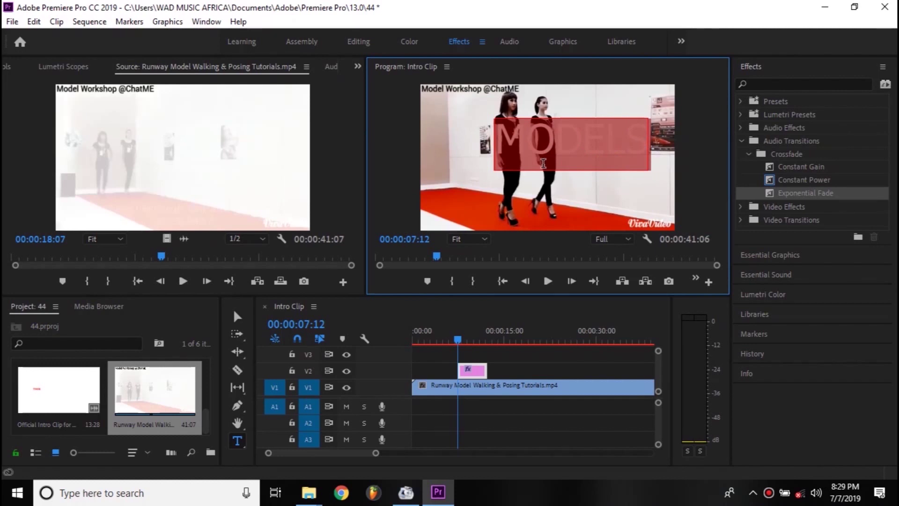
click(358, 66)
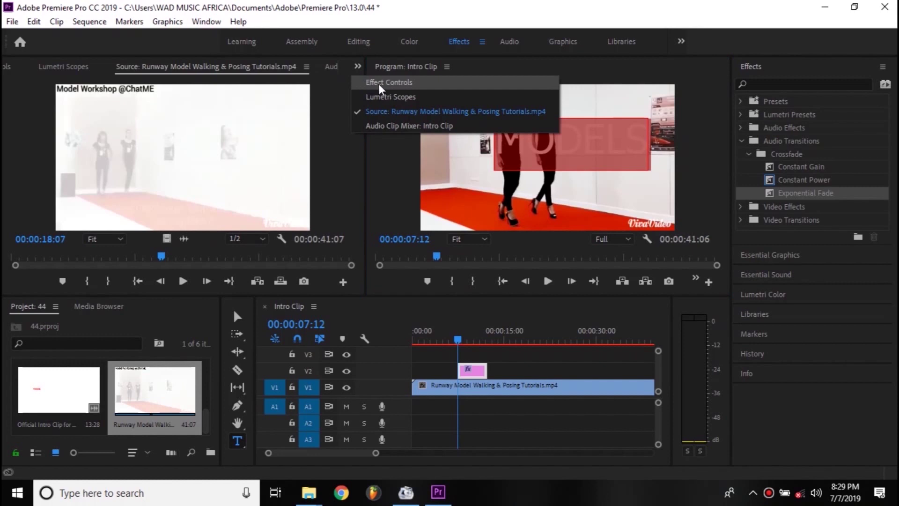
click(386, 86)
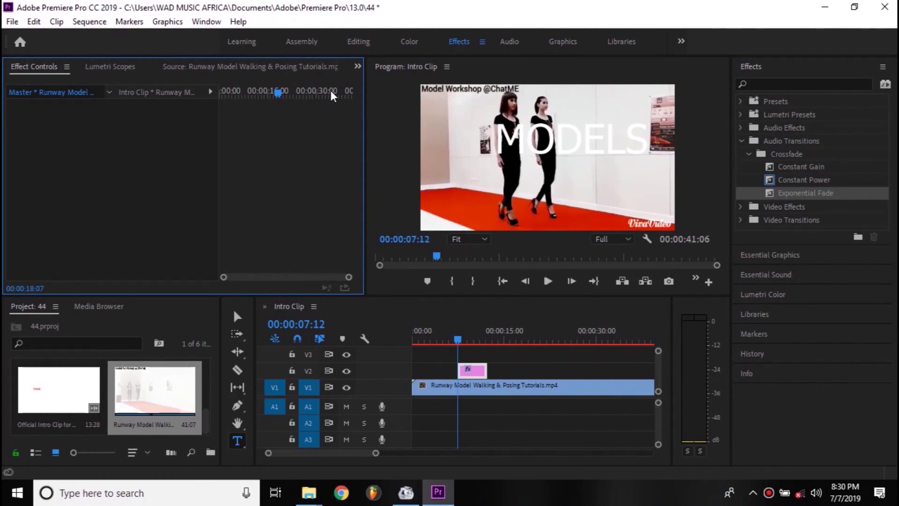
drag(497, 145, 641, 140)
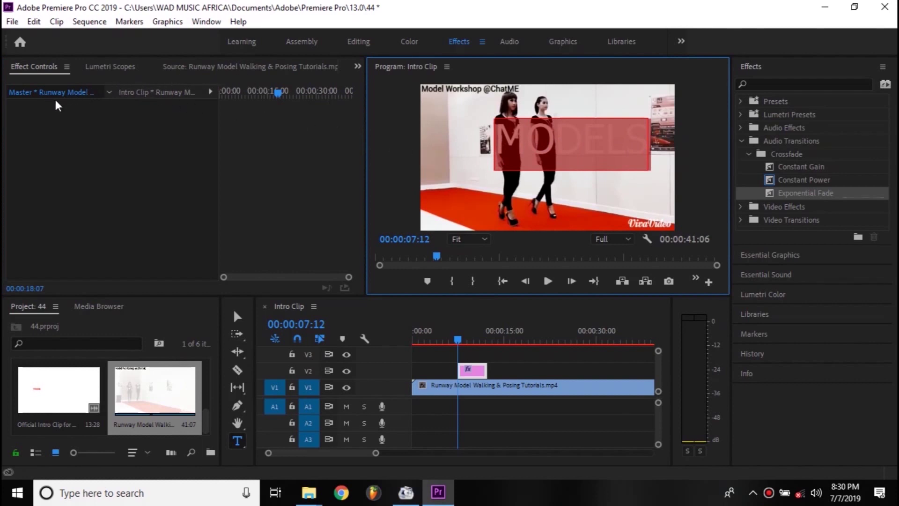
click(478, 375)
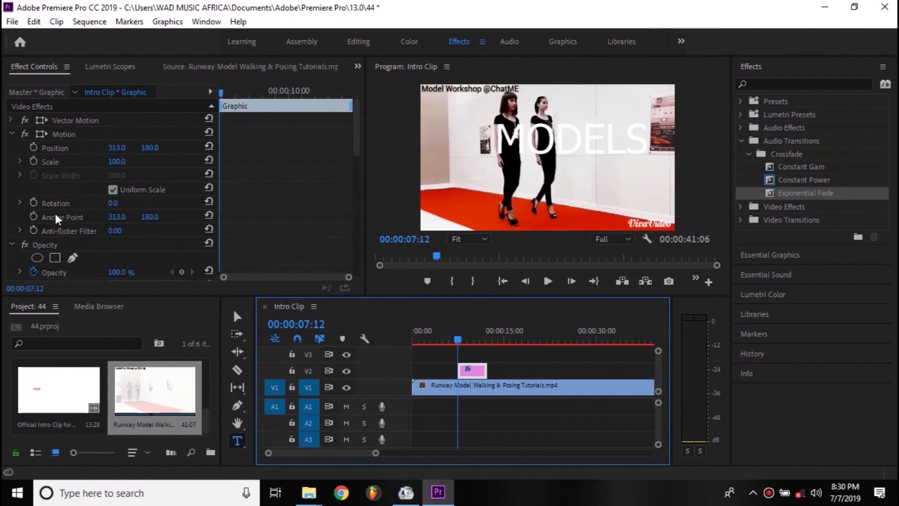
drag(496, 139, 648, 141)
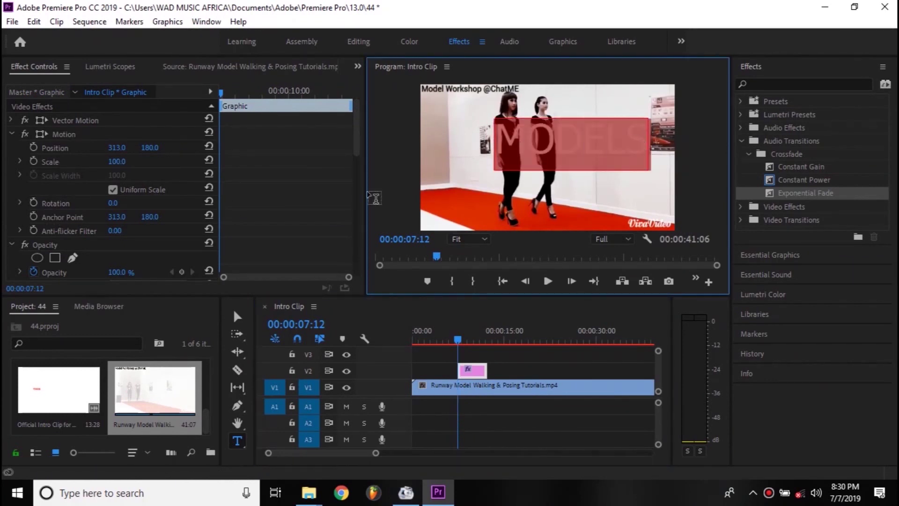
Step: Set the font of the MODELS text to Showcard Gothic
drag(354, 139, 360, 177)
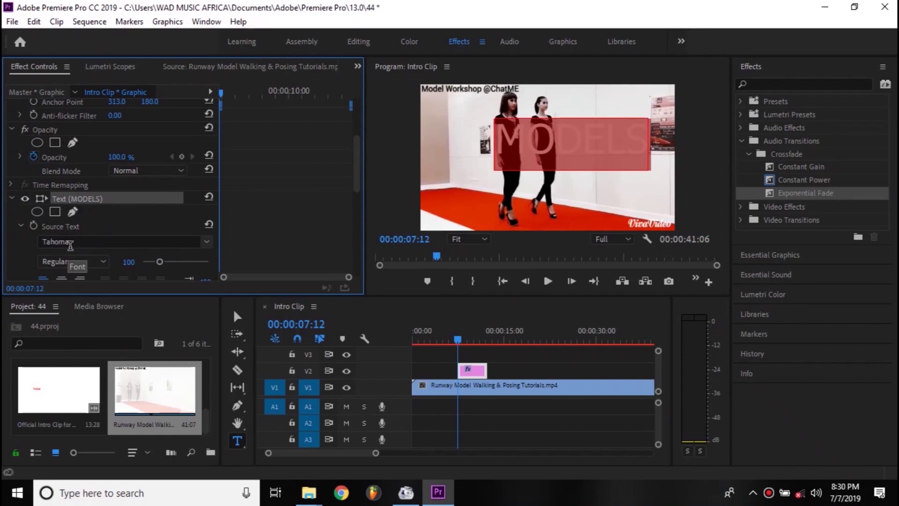
drag(358, 185, 359, 206)
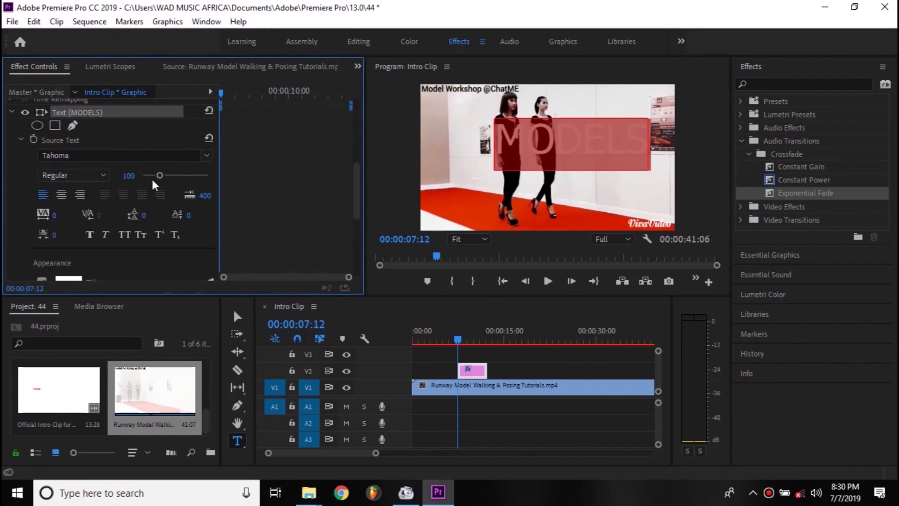
mouse_move(162, 177)
mouse_down()
mouse_move(181, 176)
mouse_move(158, 176)
mouse_up()
click(149, 158)
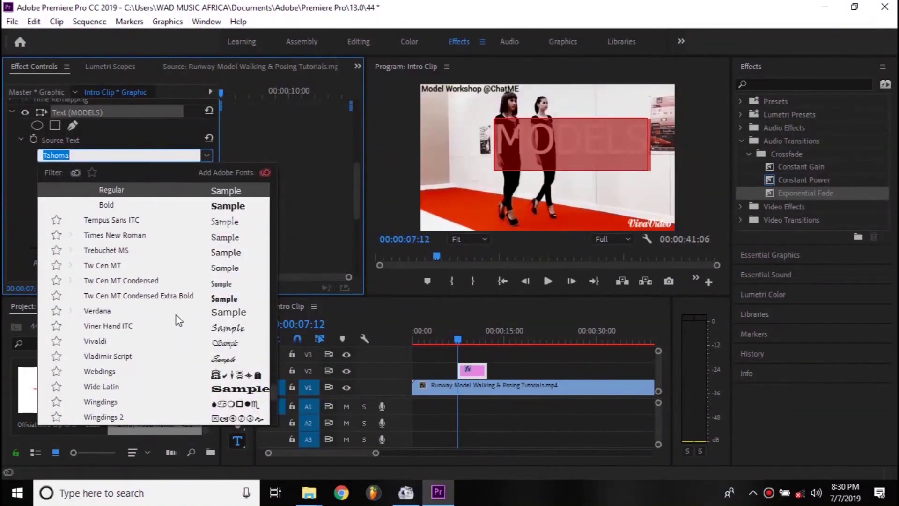
scroll(178, 315, down, 5)
scroll(180, 320, down, 3)
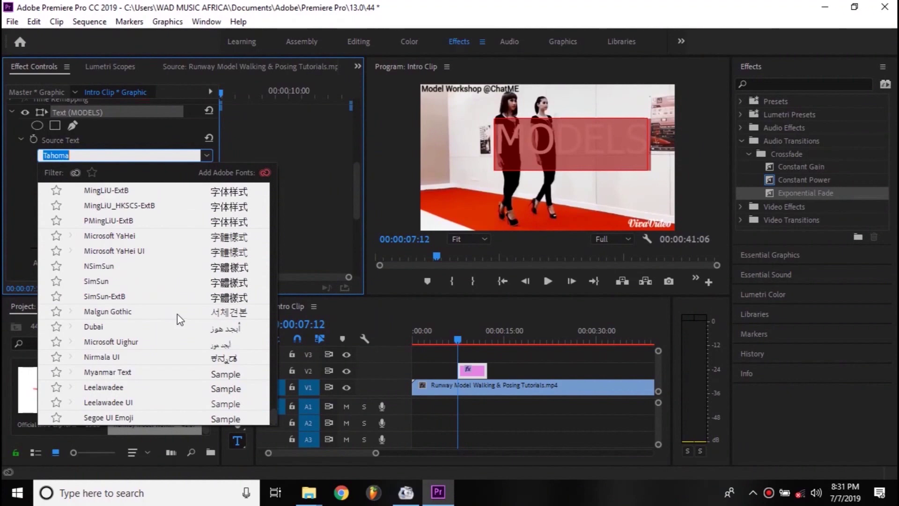
scroll(171, 375, up, 3)
scroll(171, 375, down, 1)
scroll(171, 375, down, 2)
scroll(170, 375, up, 5)
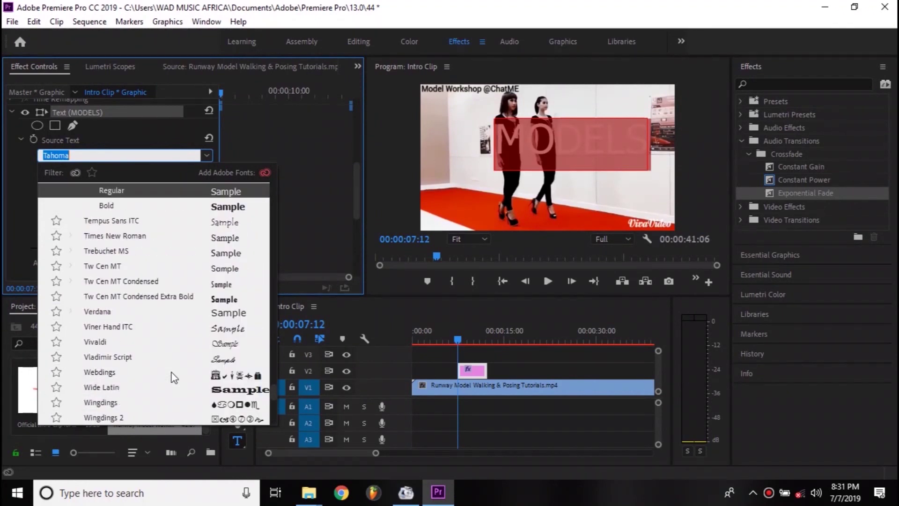
scroll(174, 377, up, 4)
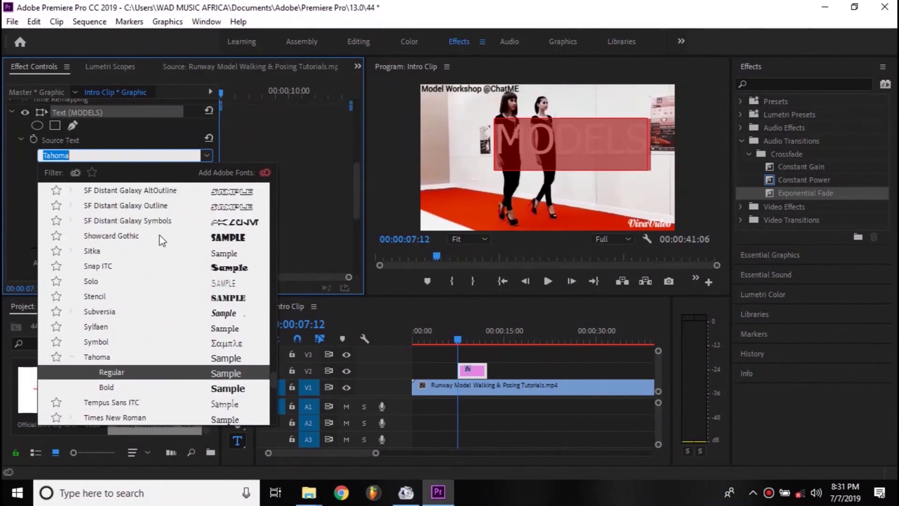
click(123, 240)
click(122, 236)
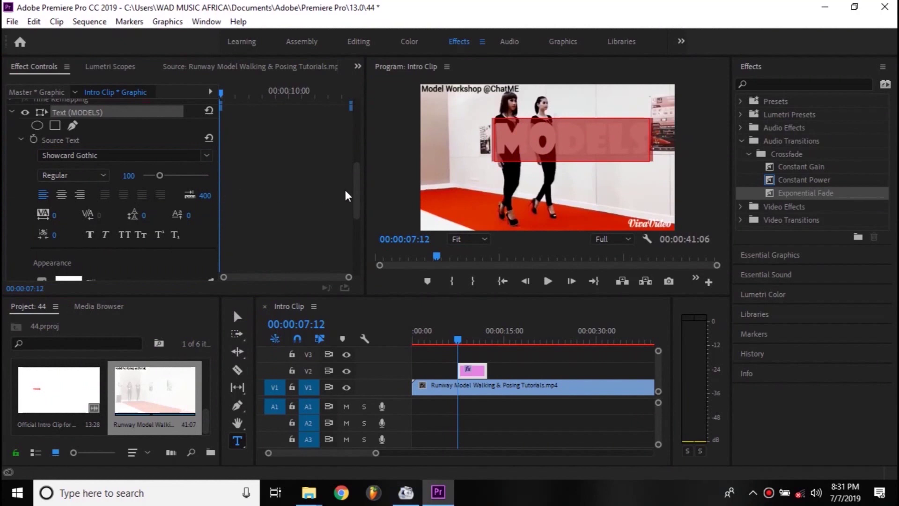
Step: Fill the MODELS text with dark red 7C0B0B and give it a white stroke of width 12
drag(359, 193, 357, 212)
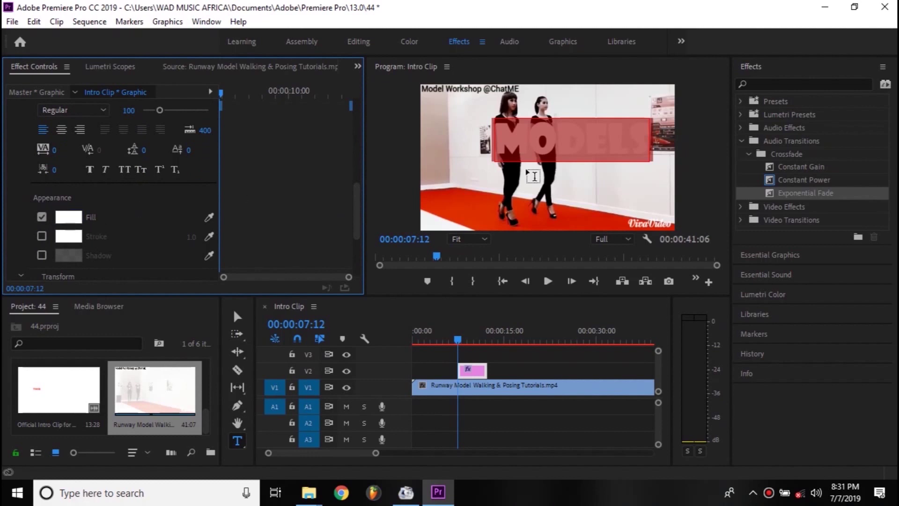
click(70, 218)
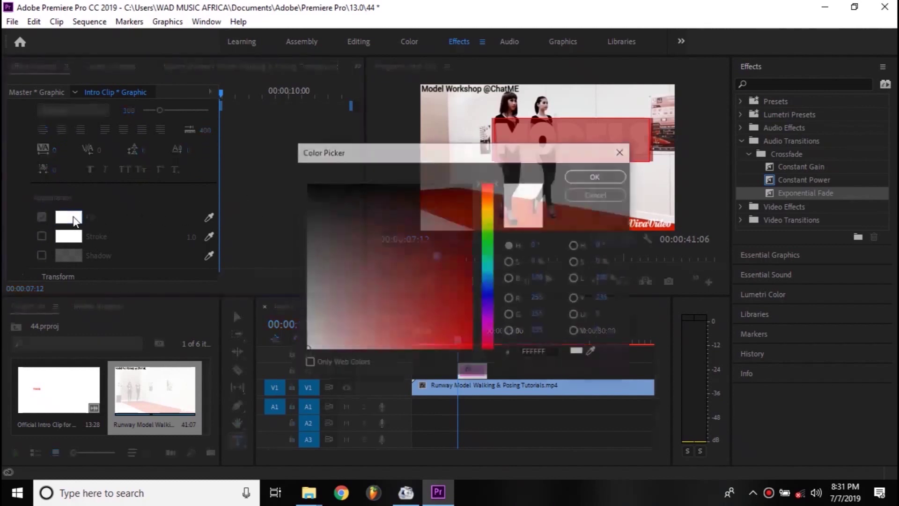
drag(492, 155, 275, 135)
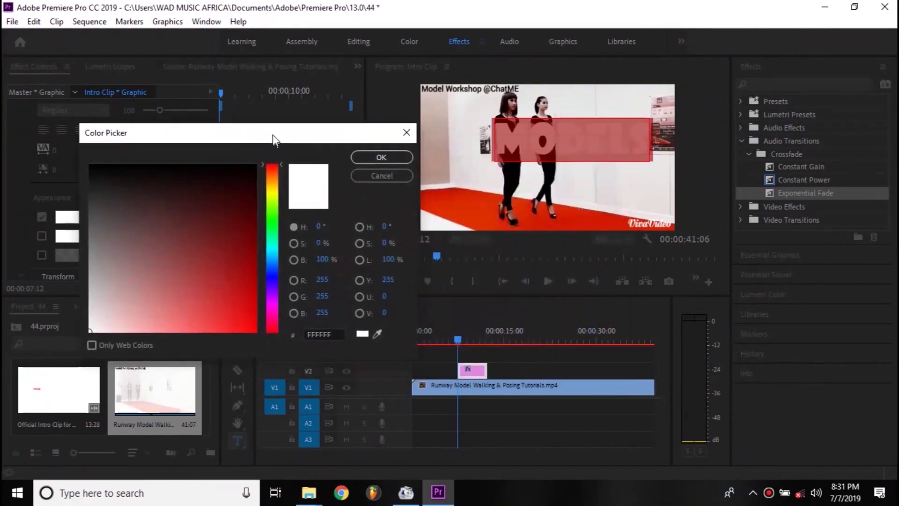
drag(239, 313, 241, 244)
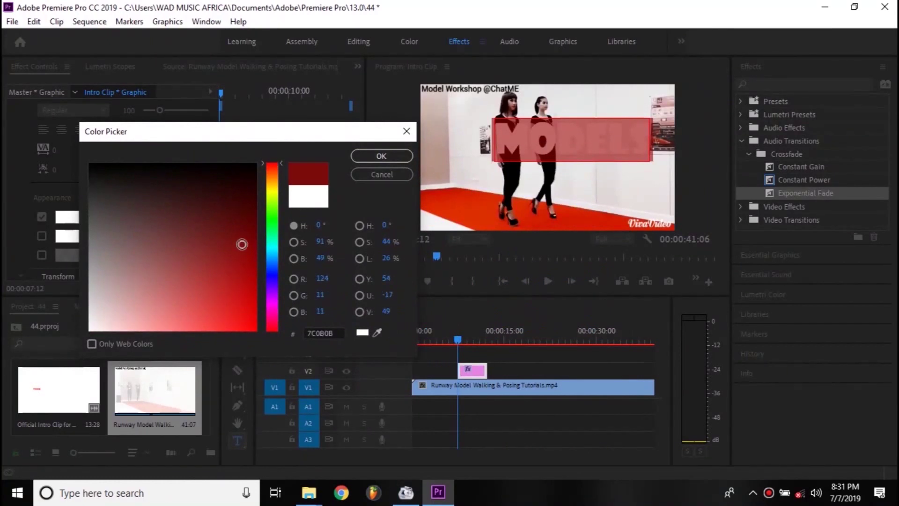
click(372, 155)
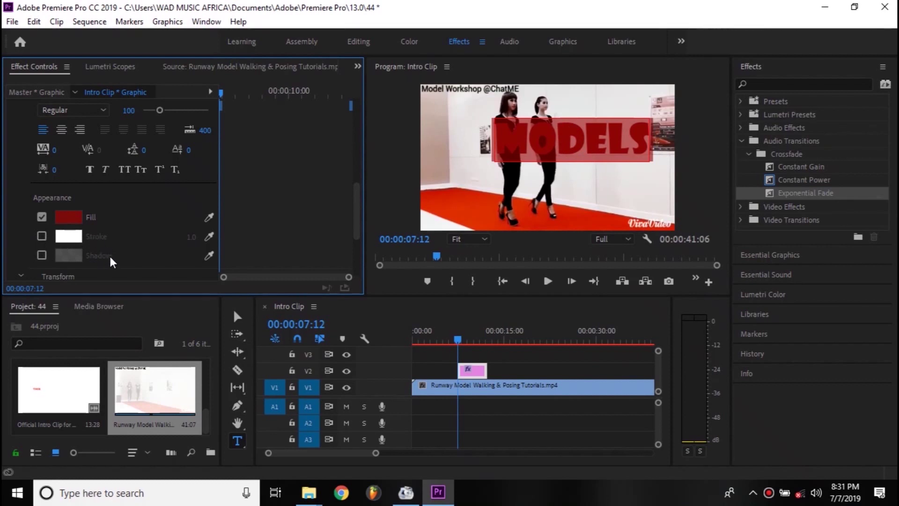
click(42, 235)
mouse_move(185, 240)
mouse_down()
mouse_move(211, 236)
mouse_move(171, 241)
mouse_up()
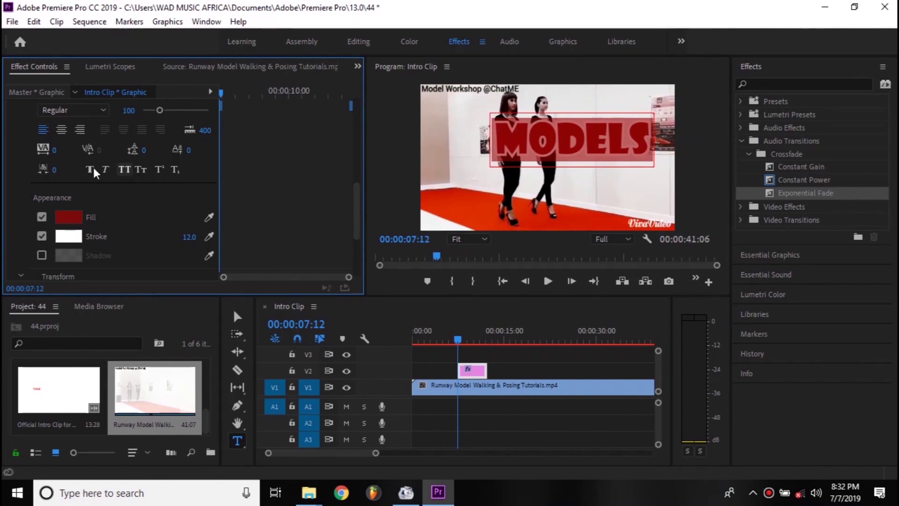
Step: Try center and right alignment on the MODELS text and restore left alignment
click(65, 131)
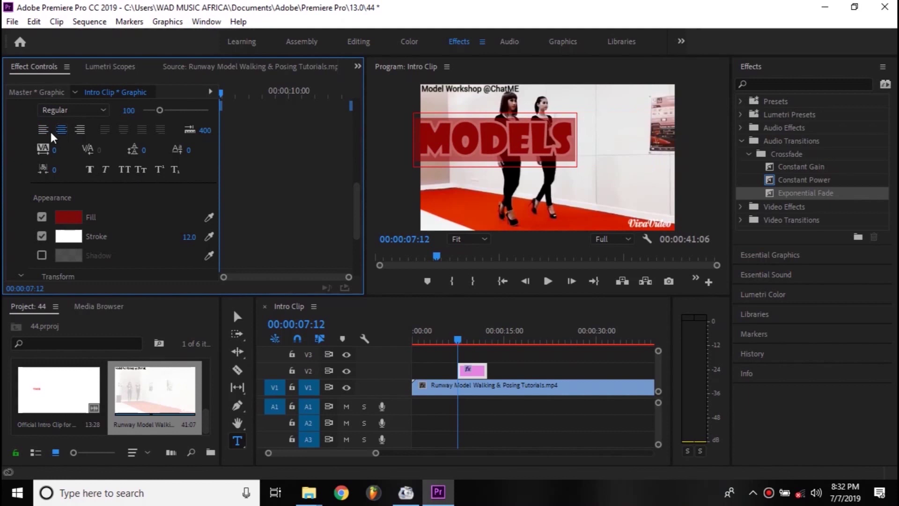
click(76, 128)
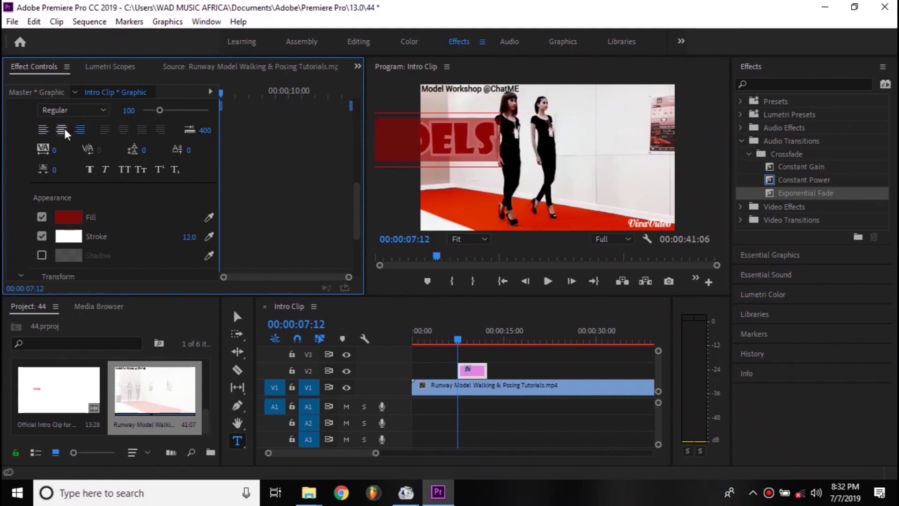
click(44, 131)
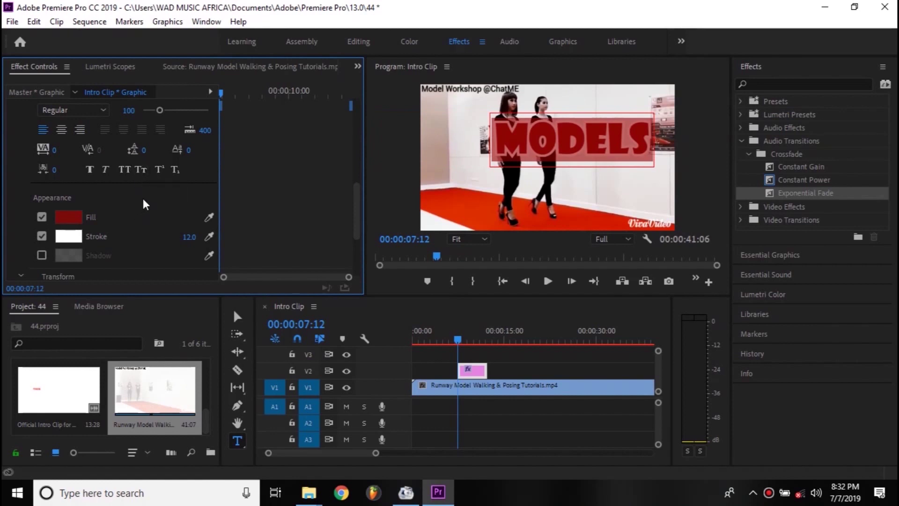
scroll(144, 200, up, 1)
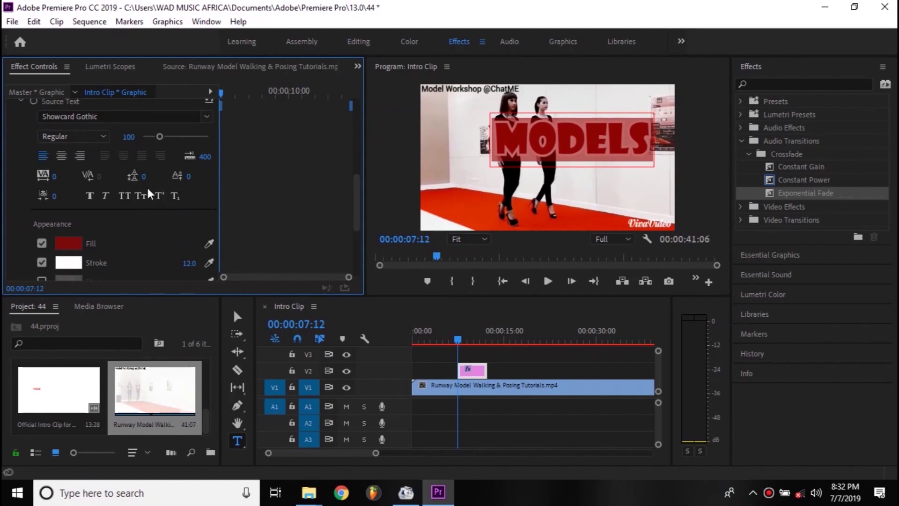
click(102, 136)
click(103, 136)
Step: Move the MODELS title with the Selection tool to the middle of the video frame, over the two models
click(237, 315)
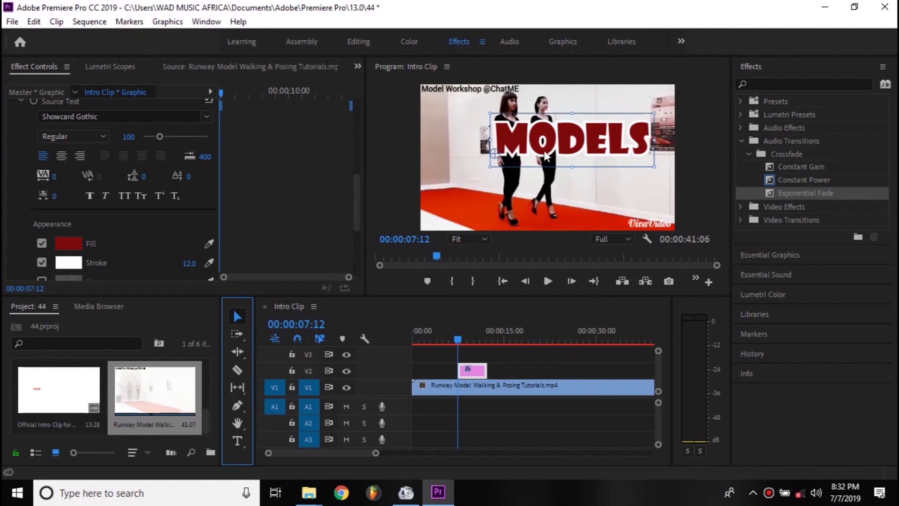
click(563, 149)
drag(563, 149, 543, 154)
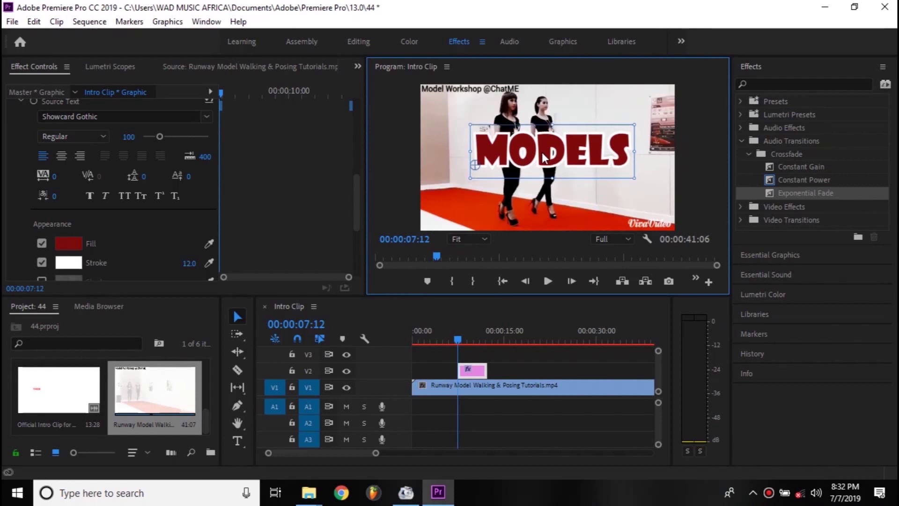
drag(543, 157, 546, 213)
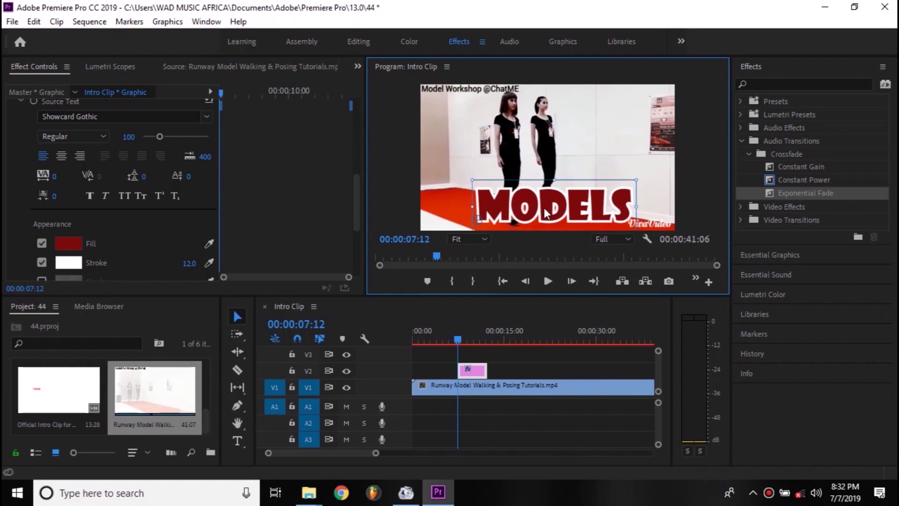
drag(546, 213, 543, 159)
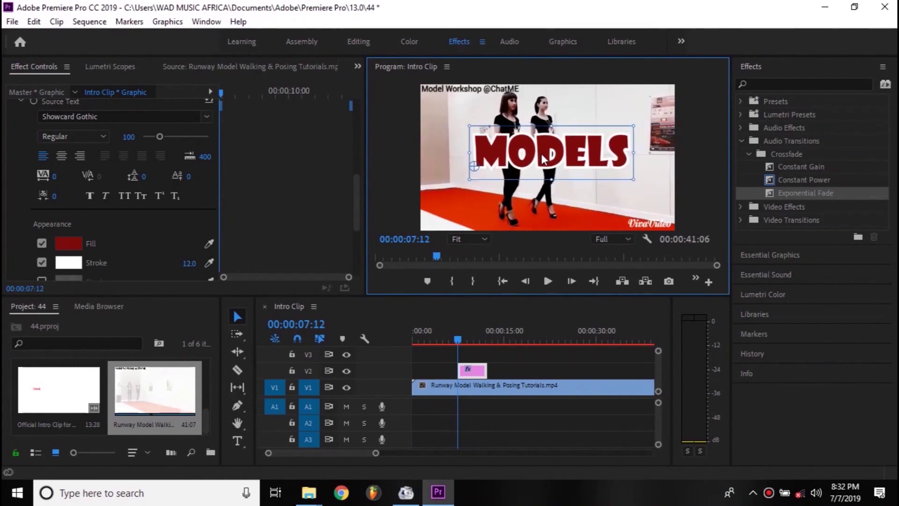
Step: Try tilting the MODELS graphic with Motion rotation to -12° and restore its rotation to 0
click(141, 196)
drag(355, 197, 355, 132)
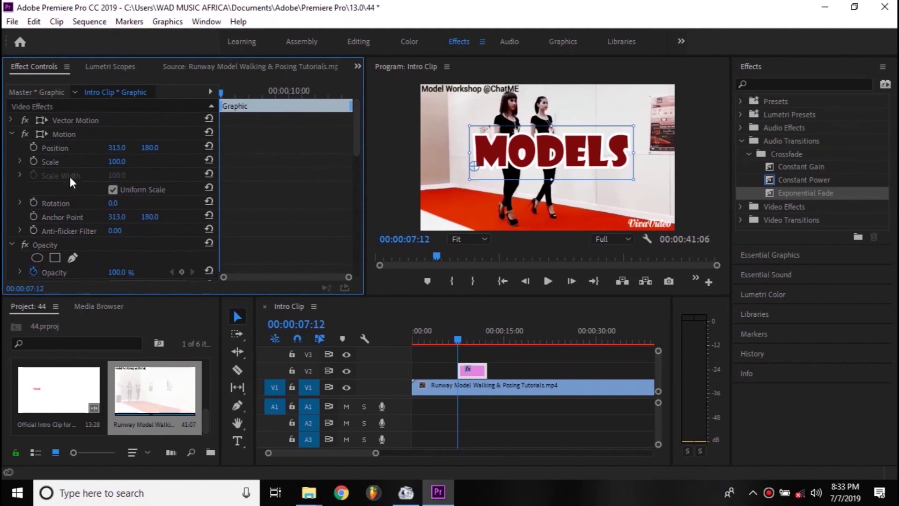
click(113, 203)
text(16)
key(Return)
drag(474, 145, 477, 180)
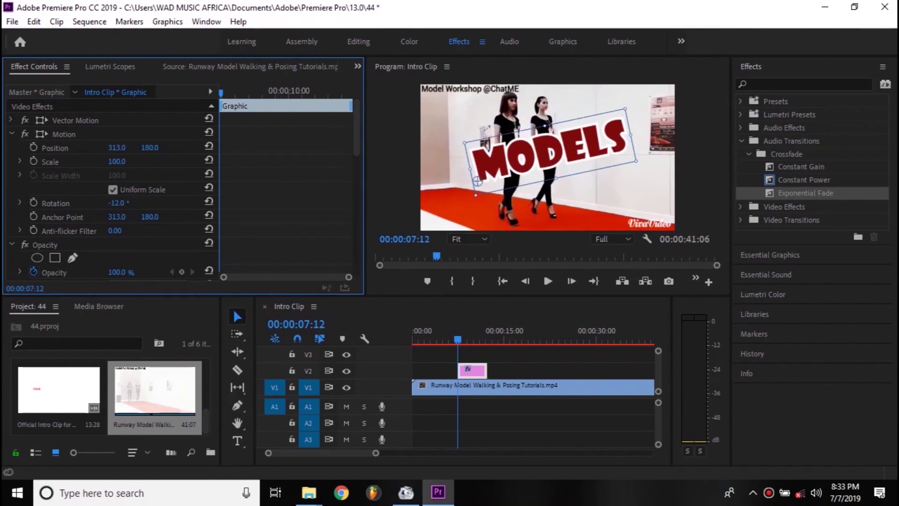
click(130, 200)
text(0)
key(Return)
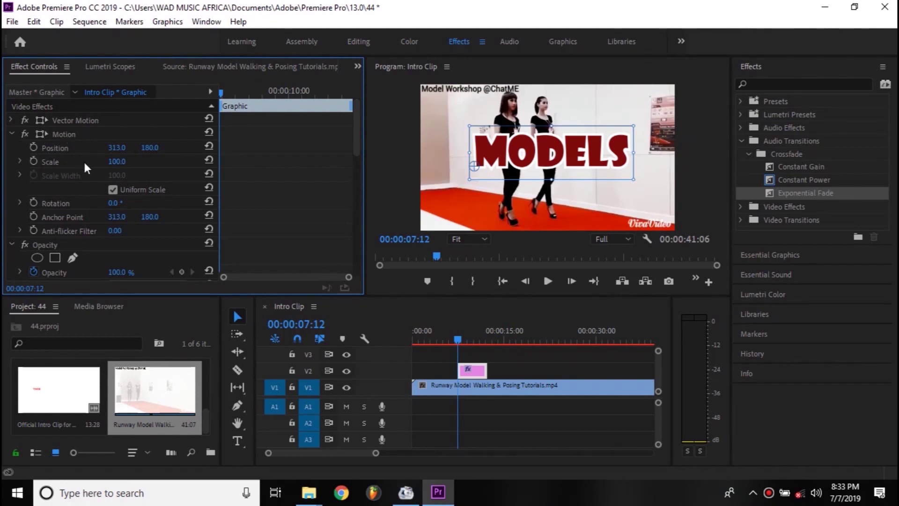
Step: Set the MODELS graphic's Motion scale to 115, play the title section, and return the playhead to 00:00:07:12
mouse_move(113, 161)
mouse_down()
mouse_move(77, 161)
mouse_move(192, 161)
mouse_move(107, 161)
mouse_move(139, 161)
mouse_move(131, 161)
mouse_up()
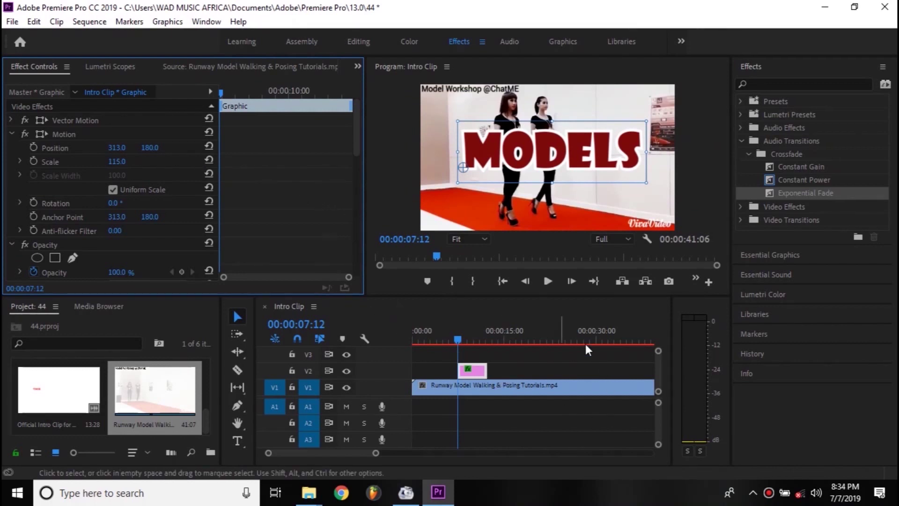
click(527, 387)
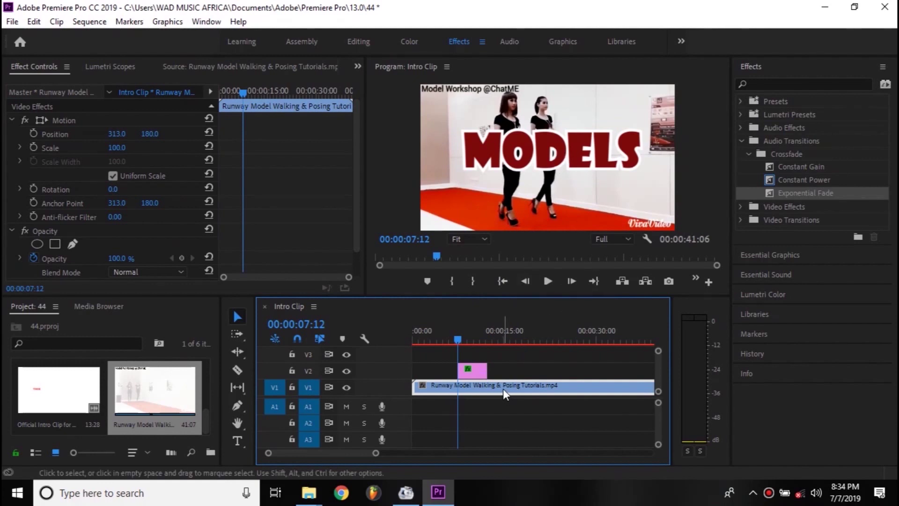
key(space)
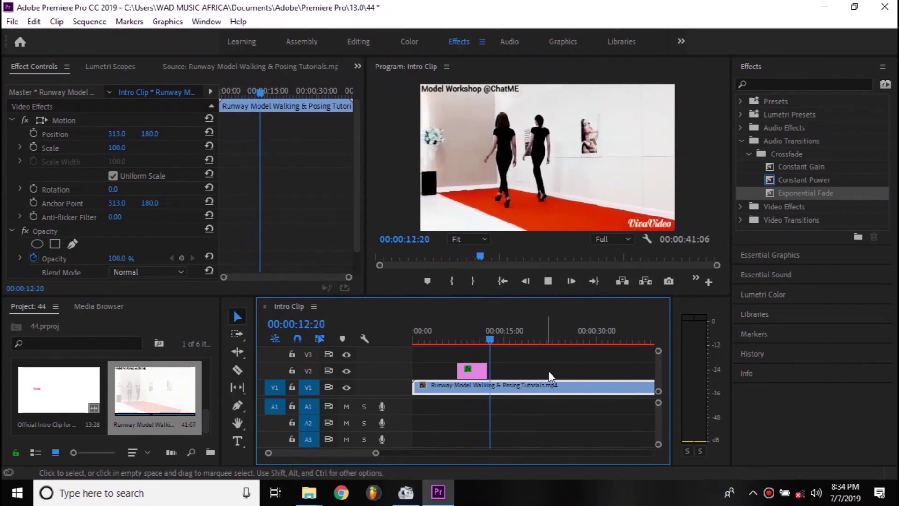
click(497, 337)
drag(497, 337, 457, 341)
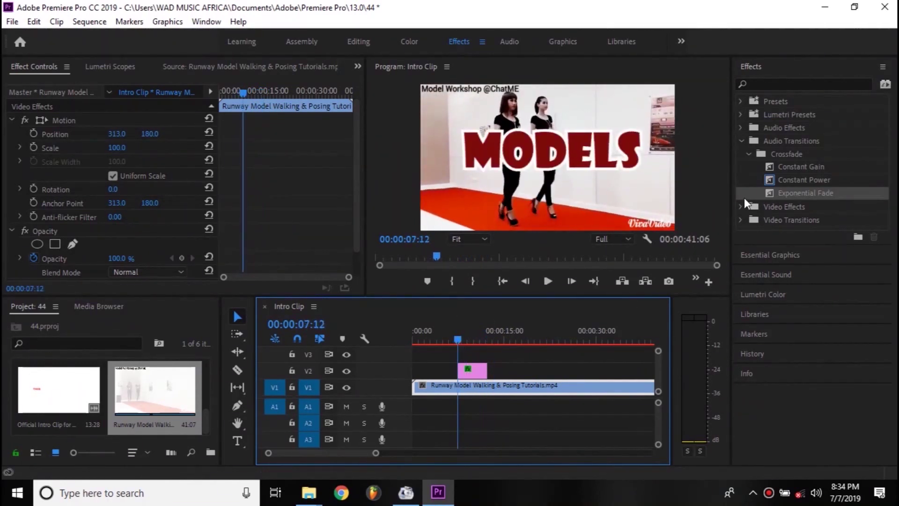
Step: Examine the Video Effects and Video Transitions categories in the effects library
click(747, 154)
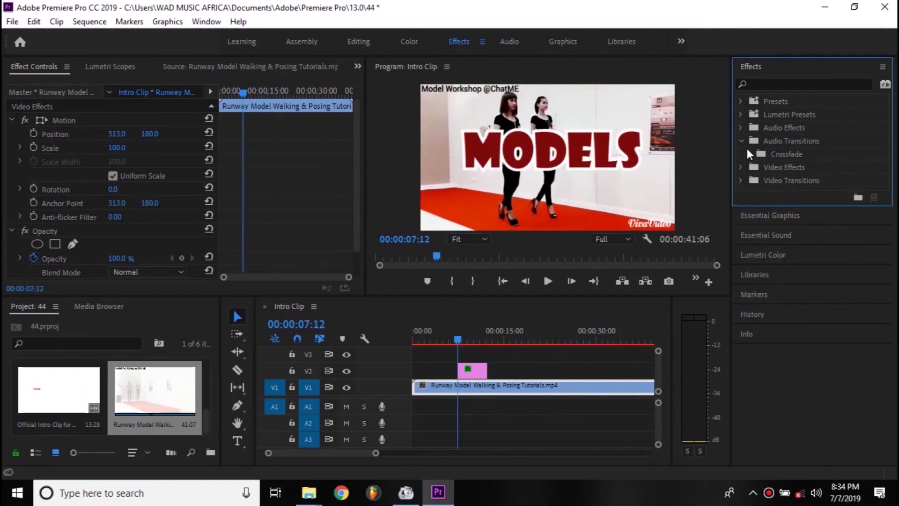
click(742, 140)
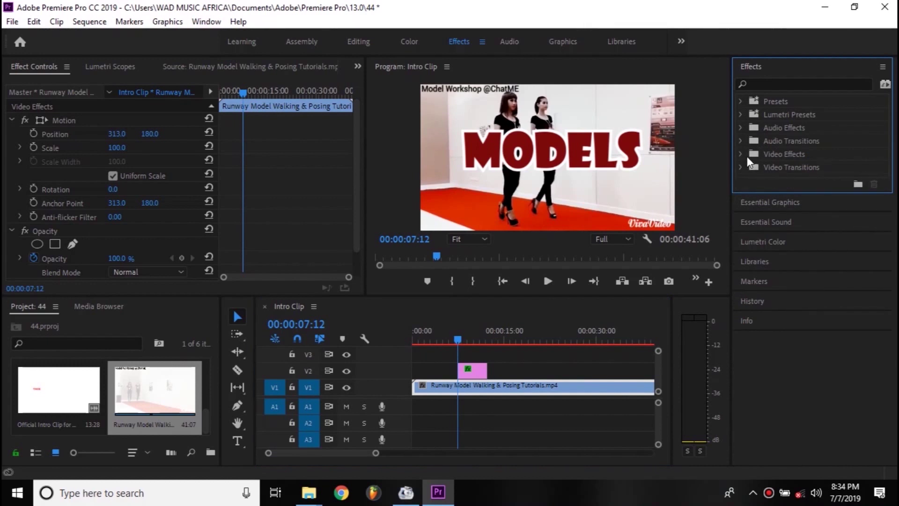
click(740, 154)
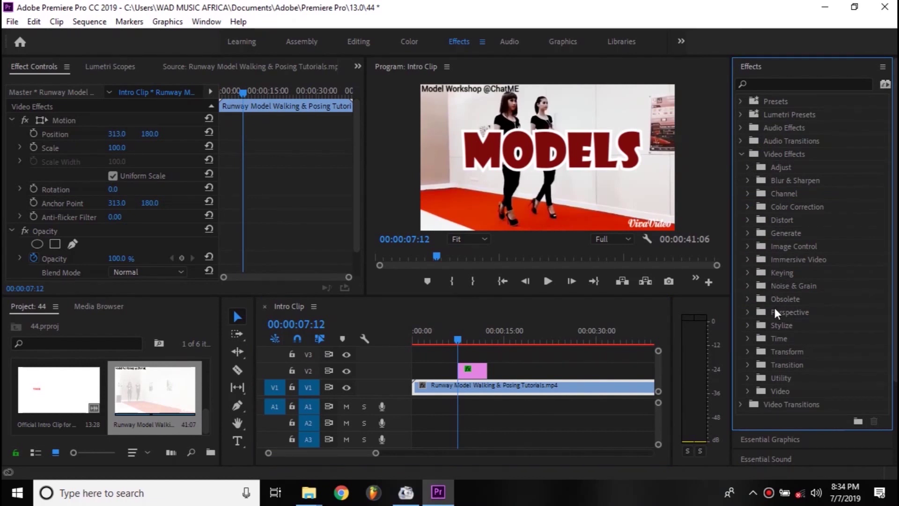
scroll(796, 353, down, 3)
scroll(797, 353, up, 3)
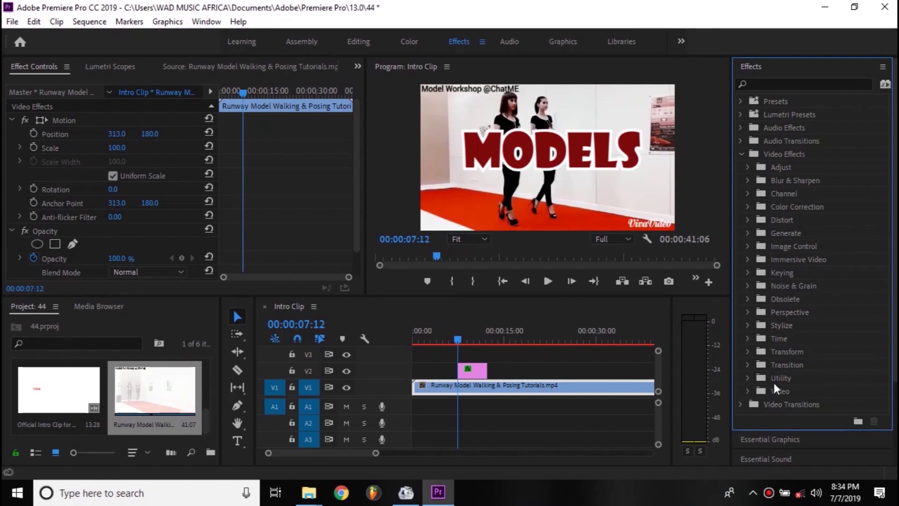
click(741, 154)
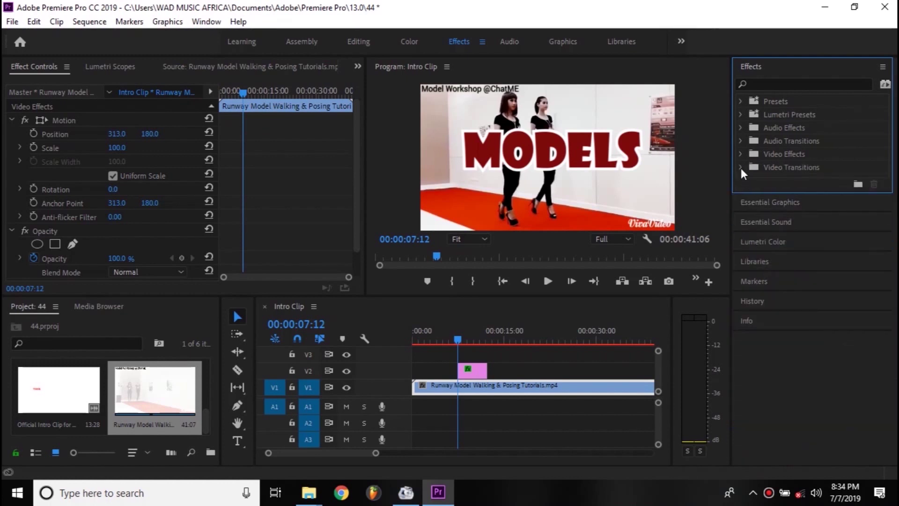
click(741, 167)
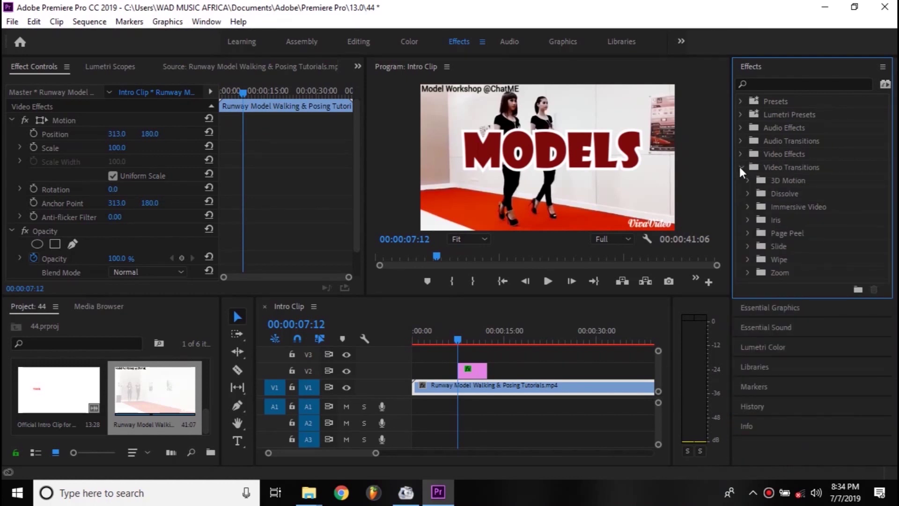
click(740, 167)
click(740, 153)
click(740, 153)
Step: Apply the BLOCK DISTORTION preset from the -ERROR- (Glitch & Distortion Pack) to the MODELS graphic clip and preview it
click(739, 101)
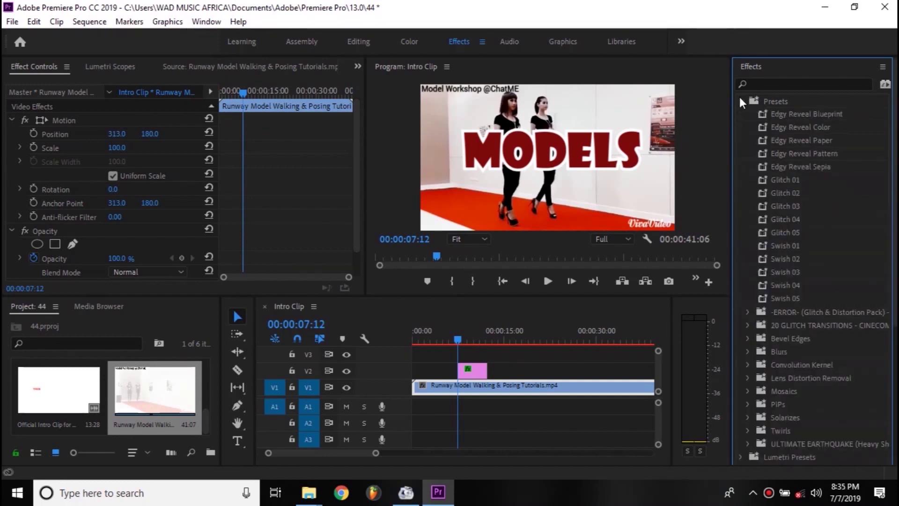
click(748, 312)
drag(796, 325, 482, 371)
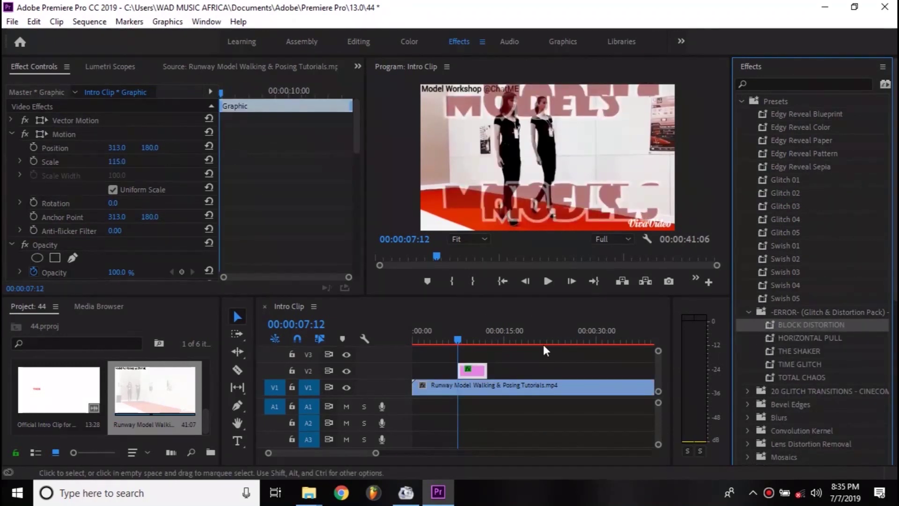
drag(456, 339, 448, 339)
key(space)
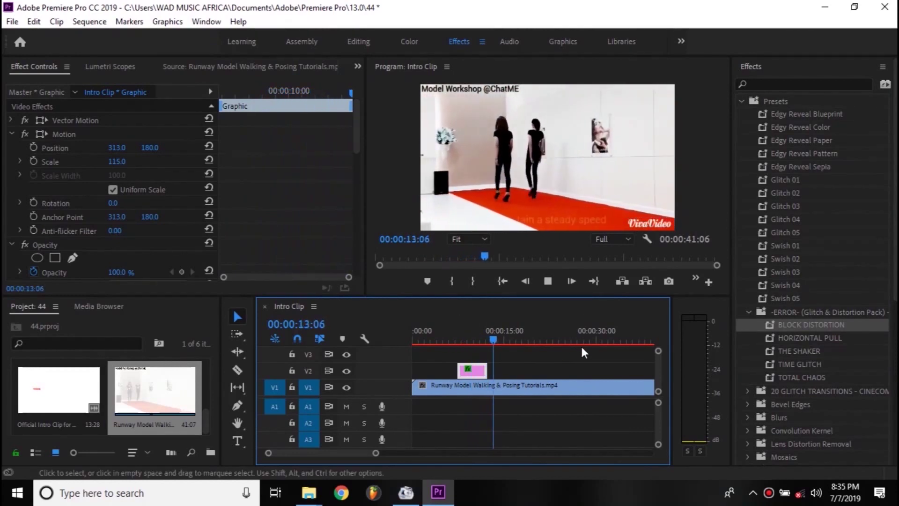
key(space)
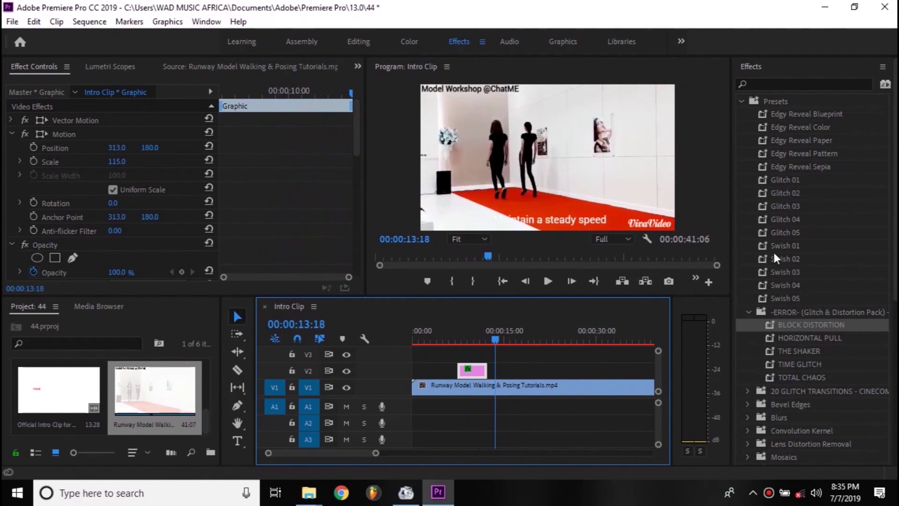
Step: Apply the Swish 01 preset to the MODELS graphic clip and play back the title section
click(762, 246)
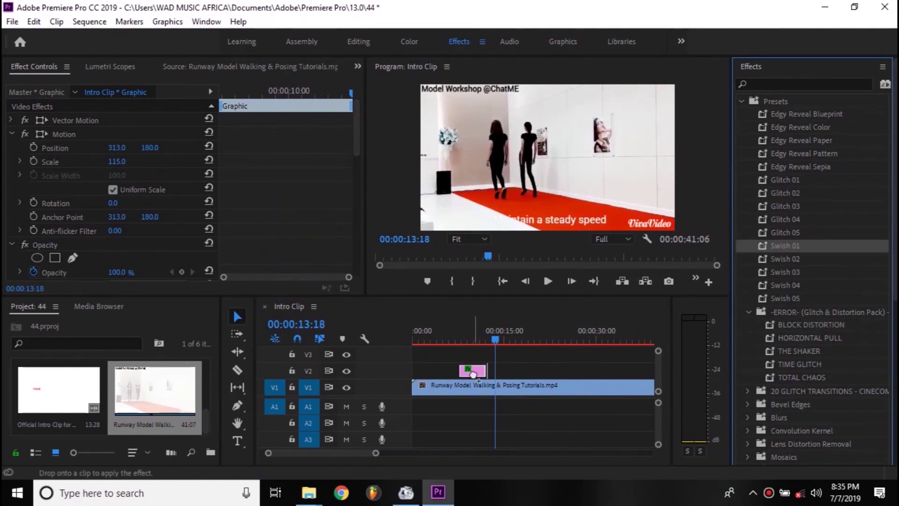
drag(496, 339, 453, 347)
key(space)
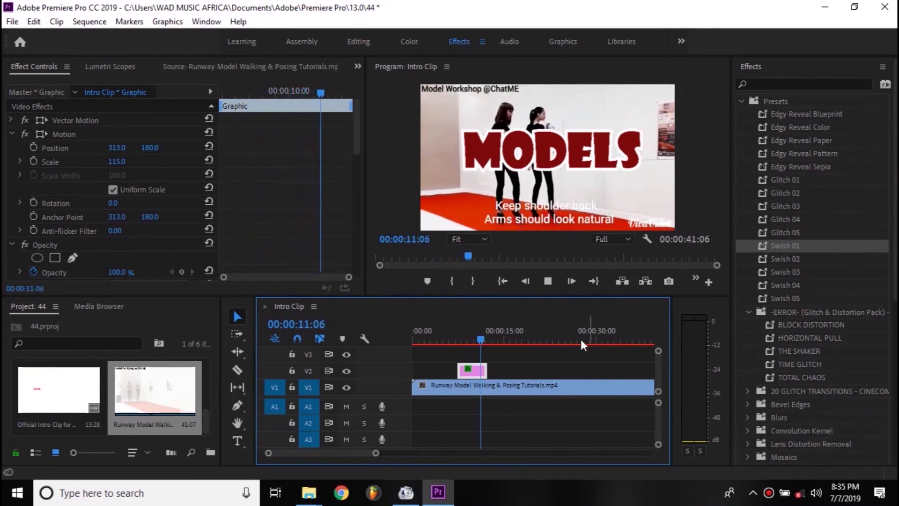
key(space)
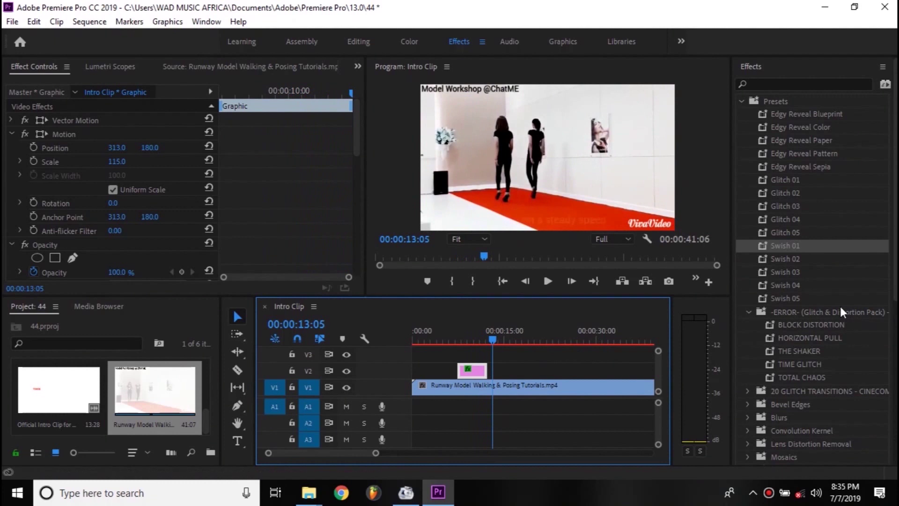
Step: Apply the TOTAL CHAOS preset to the MODELS graphic clip and play it from just before the title
click(778, 375)
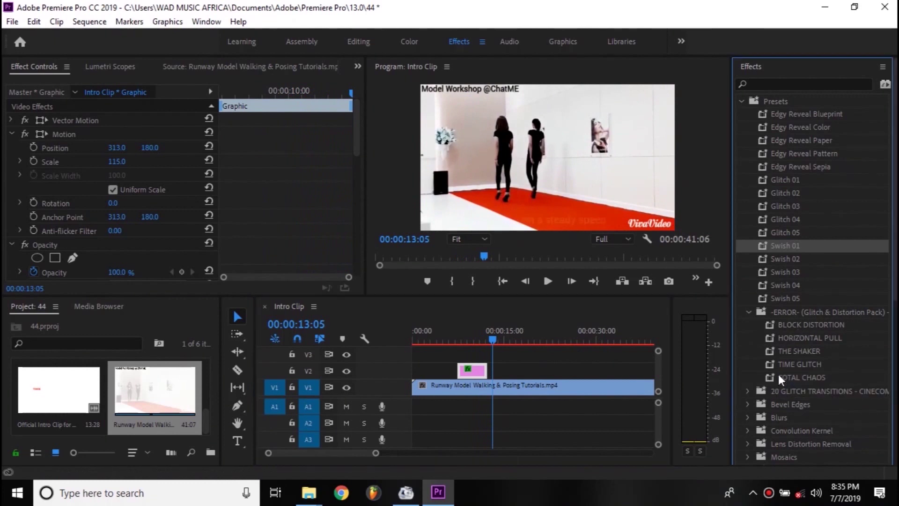
drag(771, 376, 454, 340)
key(space)
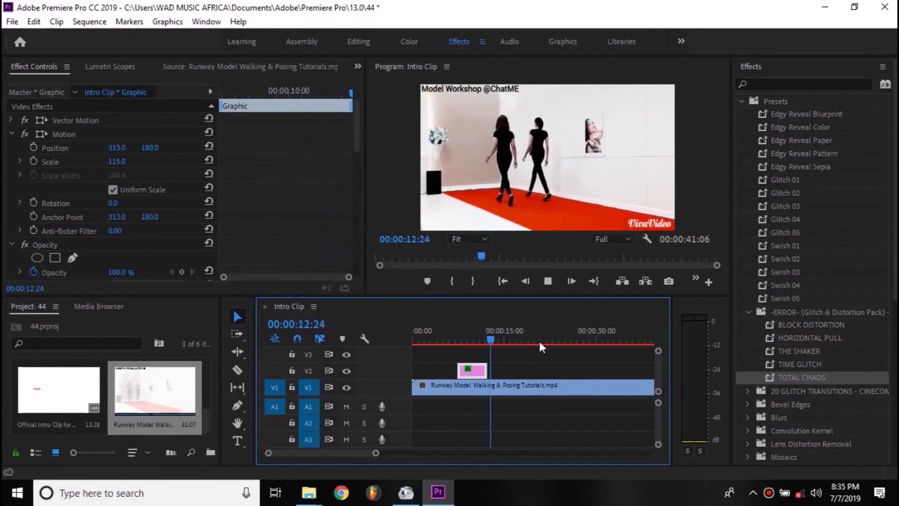
key(space)
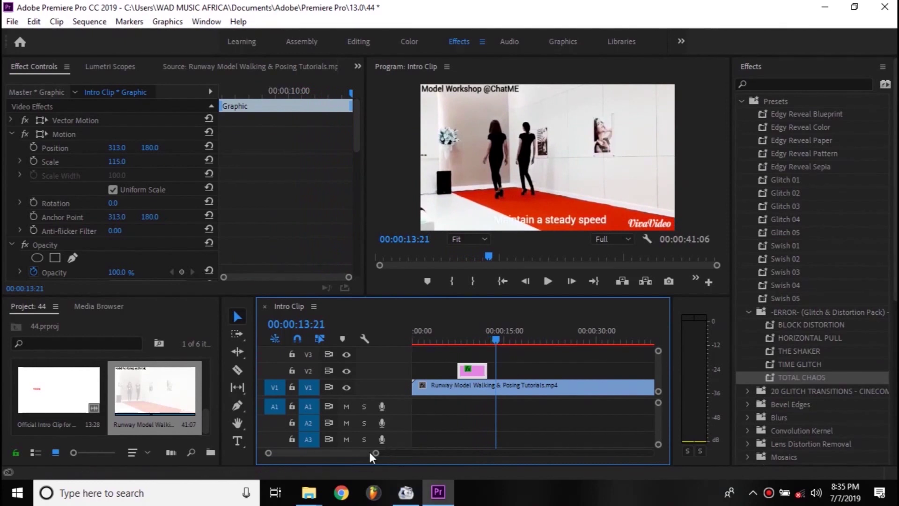
scroll(367, 453, down, 5)
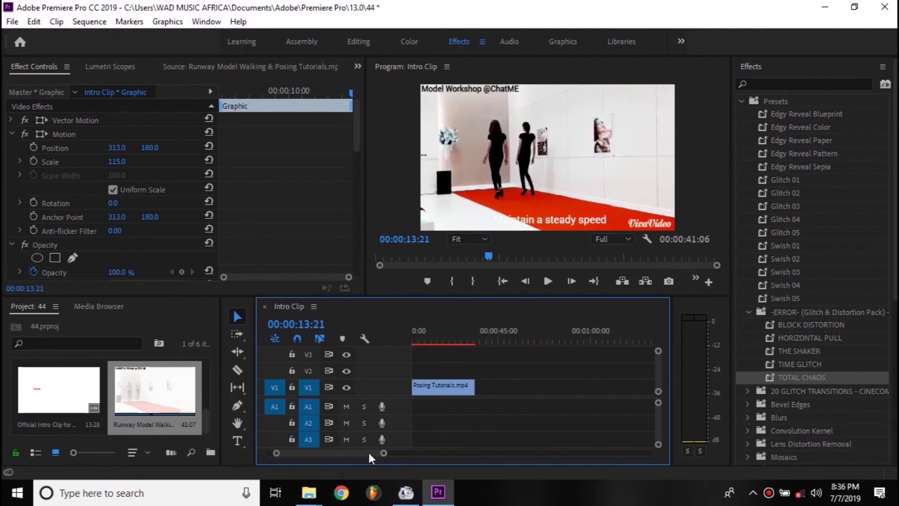
scroll(356, 453, up, 5)
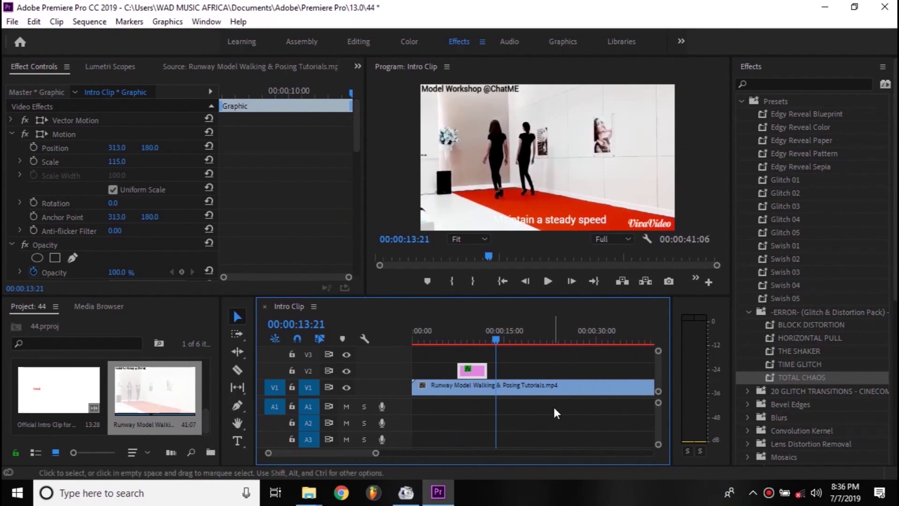